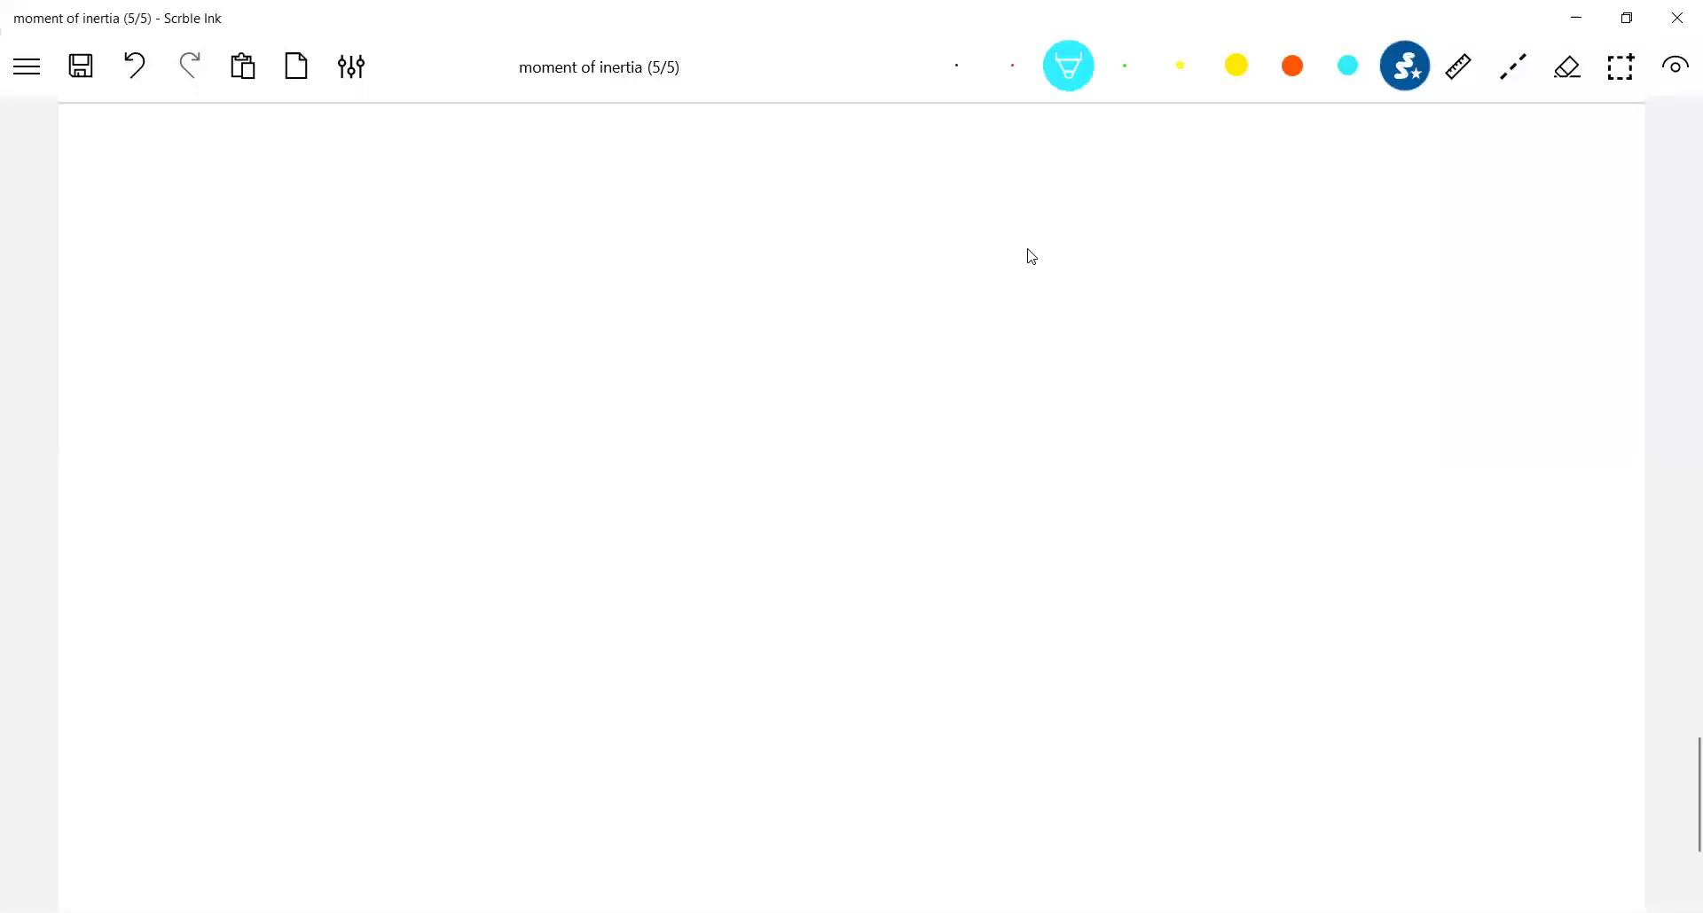
Draw a wide, flat ellipse on the blank page with the thick cyan pen to represent the ring.
{"action": "key", "text": "3"}
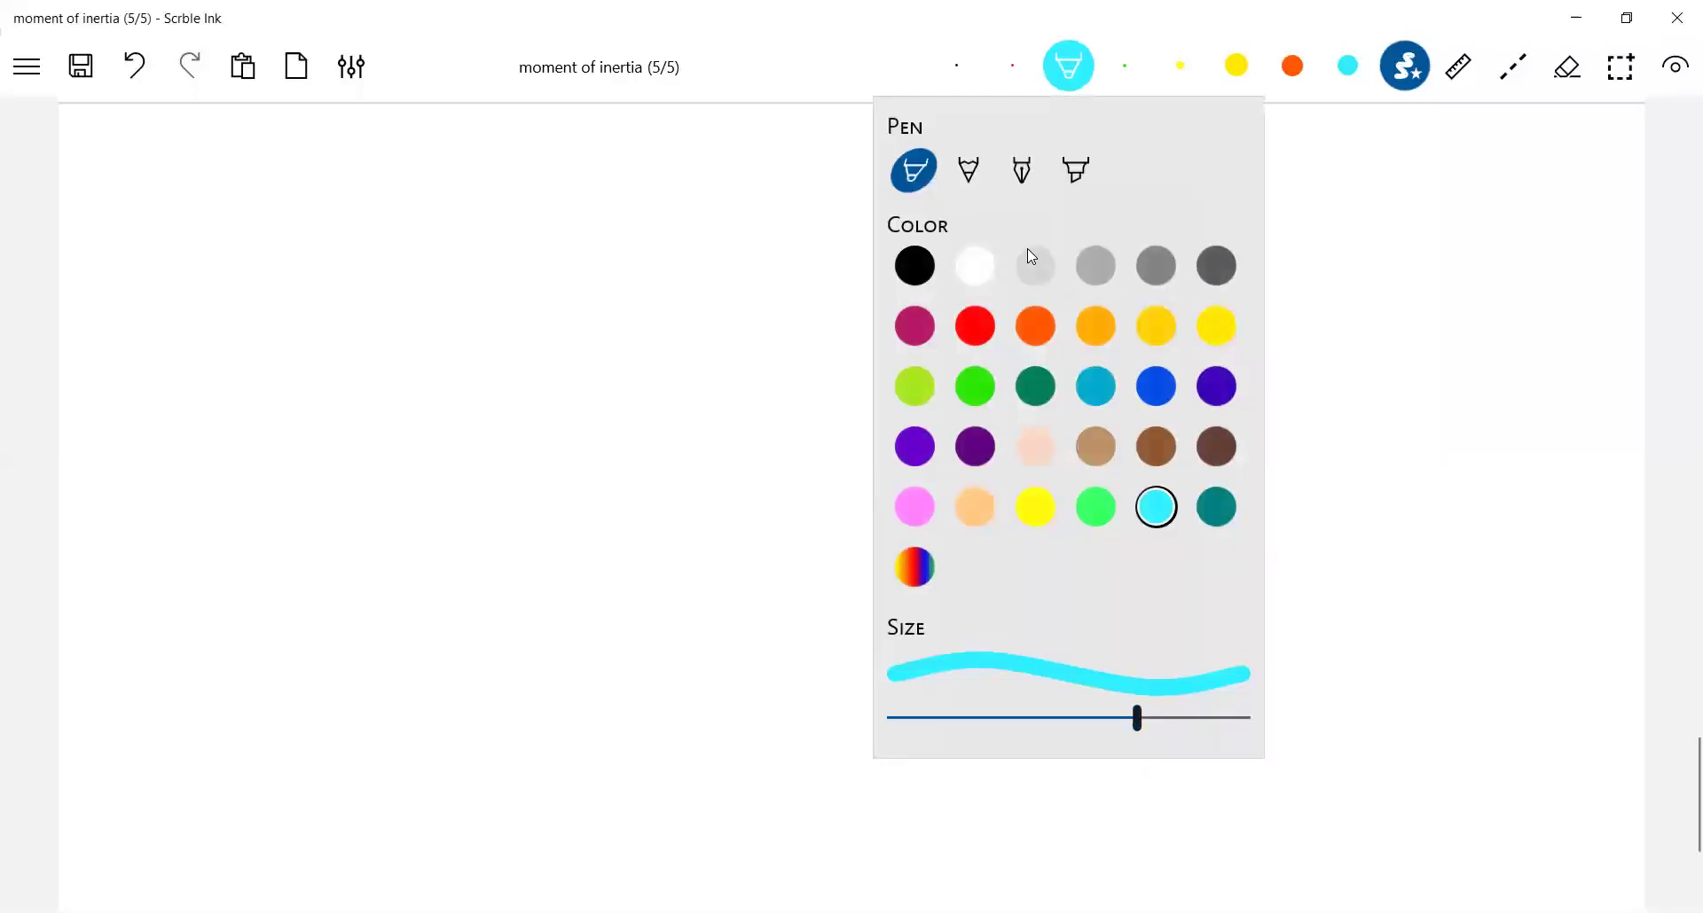
{"action": "key", "text": "Left"}
{"action": "key", "text": "Escape"}
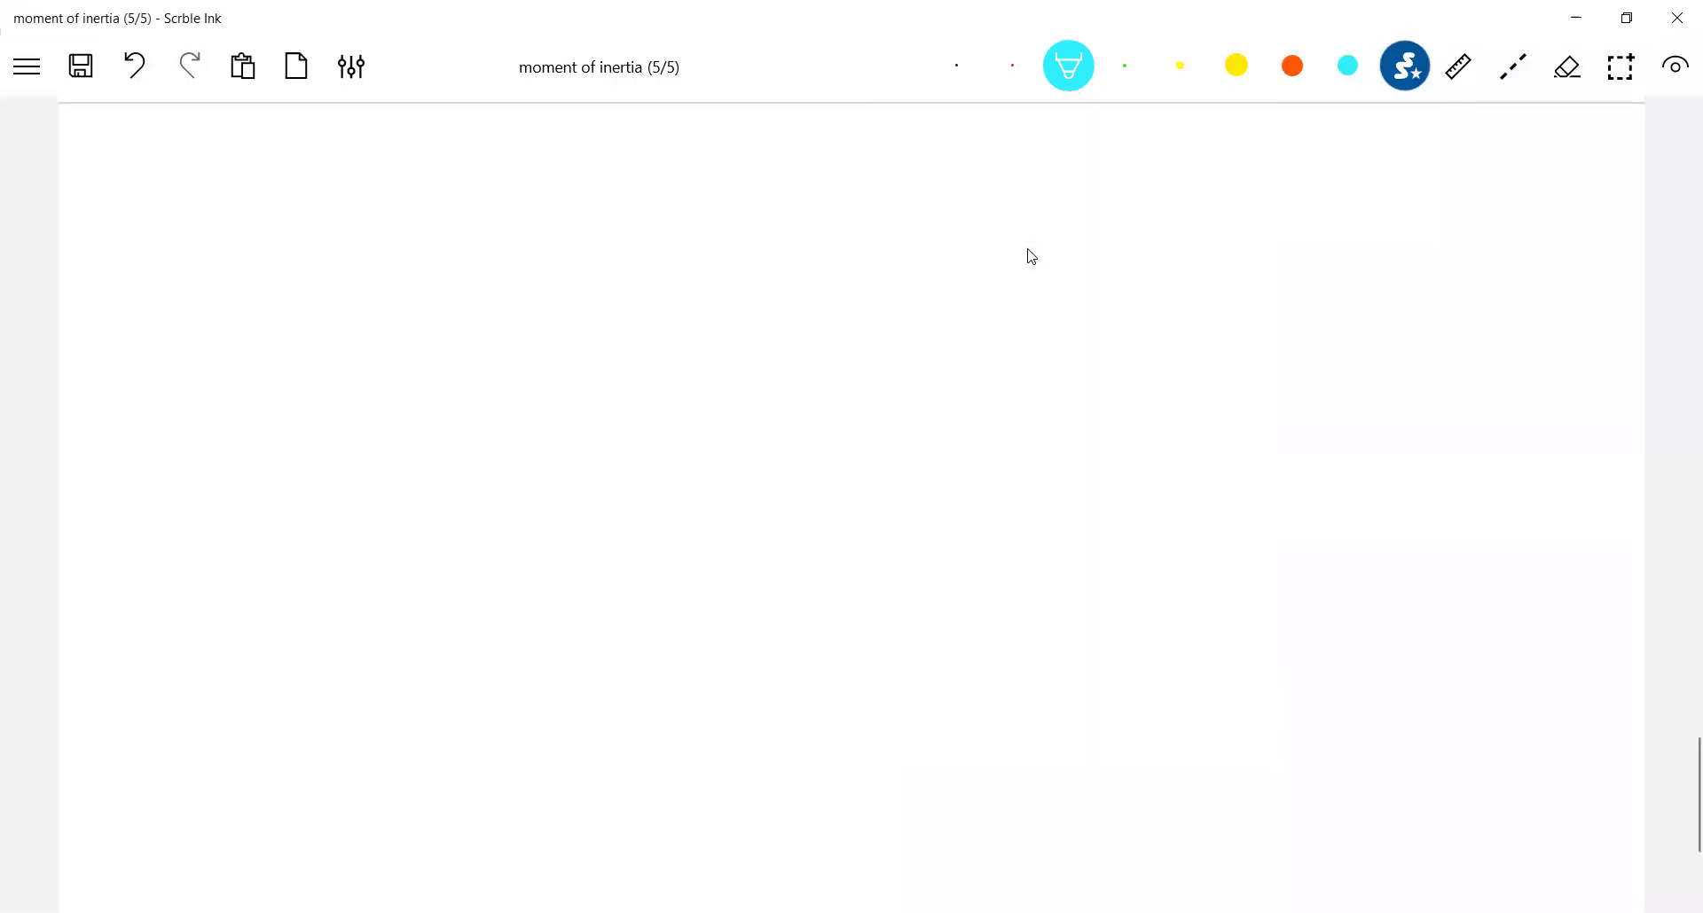
{"action": "mouse_move", "coordinate": [363, 368]}
{"action": "left_mouse_down"}
{"action": "mouse_move", "coordinate": [190, 434]}
{"action": "mouse_move", "coordinate": [521, 525]}
{"action": "mouse_move", "coordinate": [825, 413]}
{"action": "mouse_move", "coordinate": [366, 368]}
{"action": "left_mouse_up"}
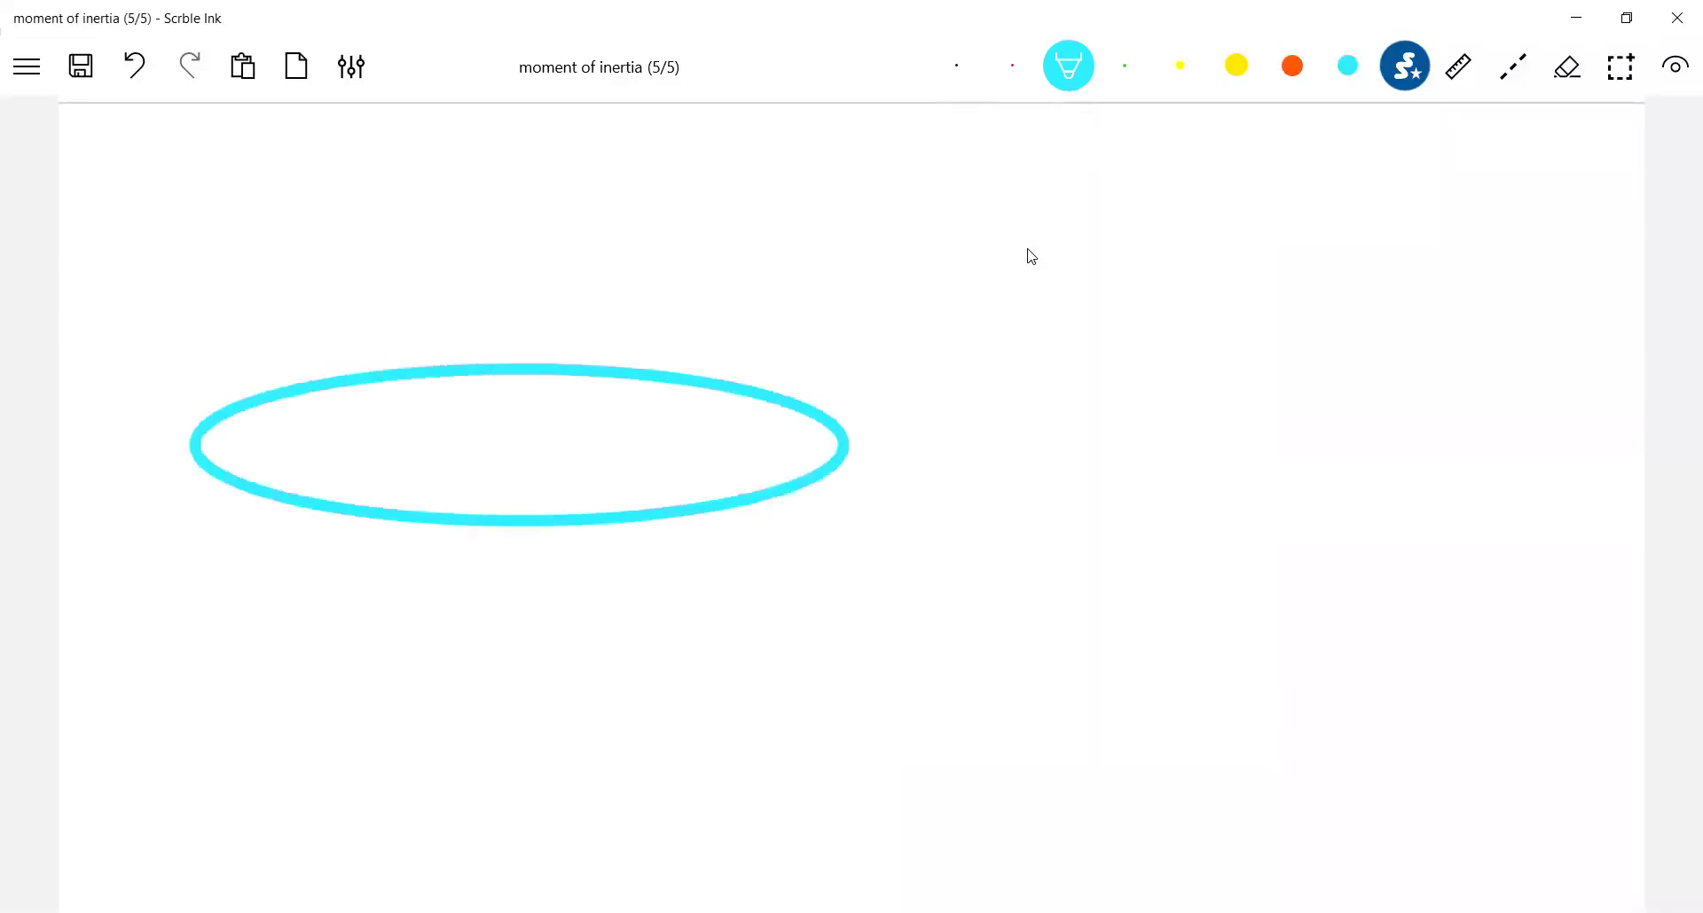
{"action": "scroll", "coordinate": [1031, 256], "scroll_direction": "up", "scroll_amount": 5}
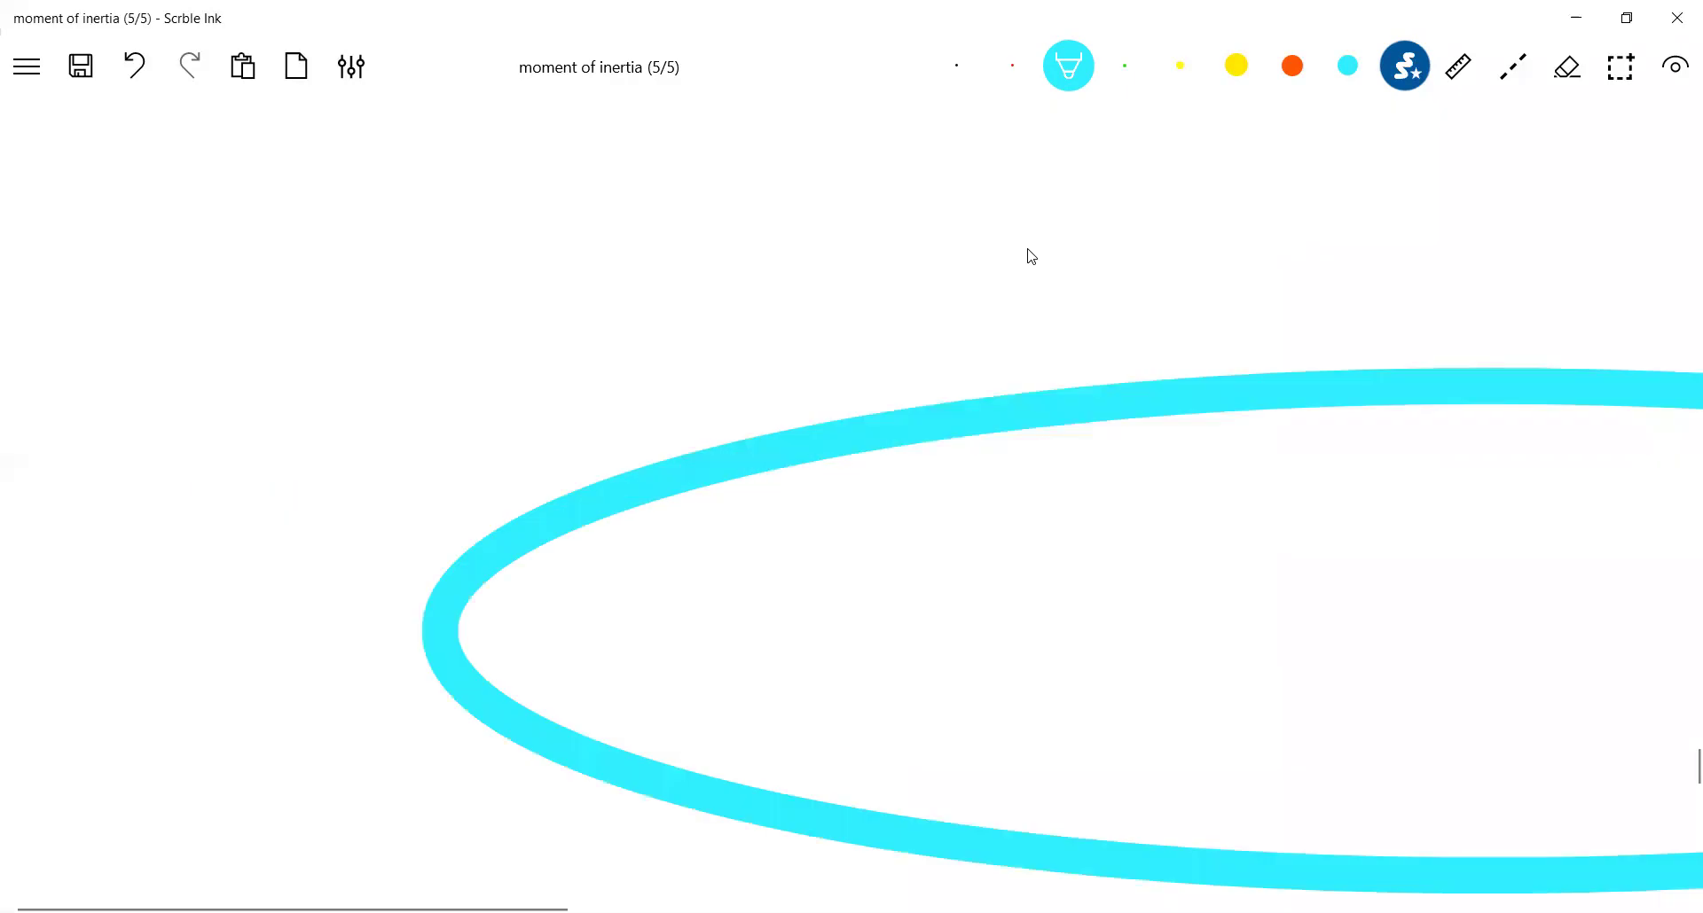
{"action": "scroll", "coordinate": [1067, 520], "scroll_direction": "down", "scroll_amount": 4}
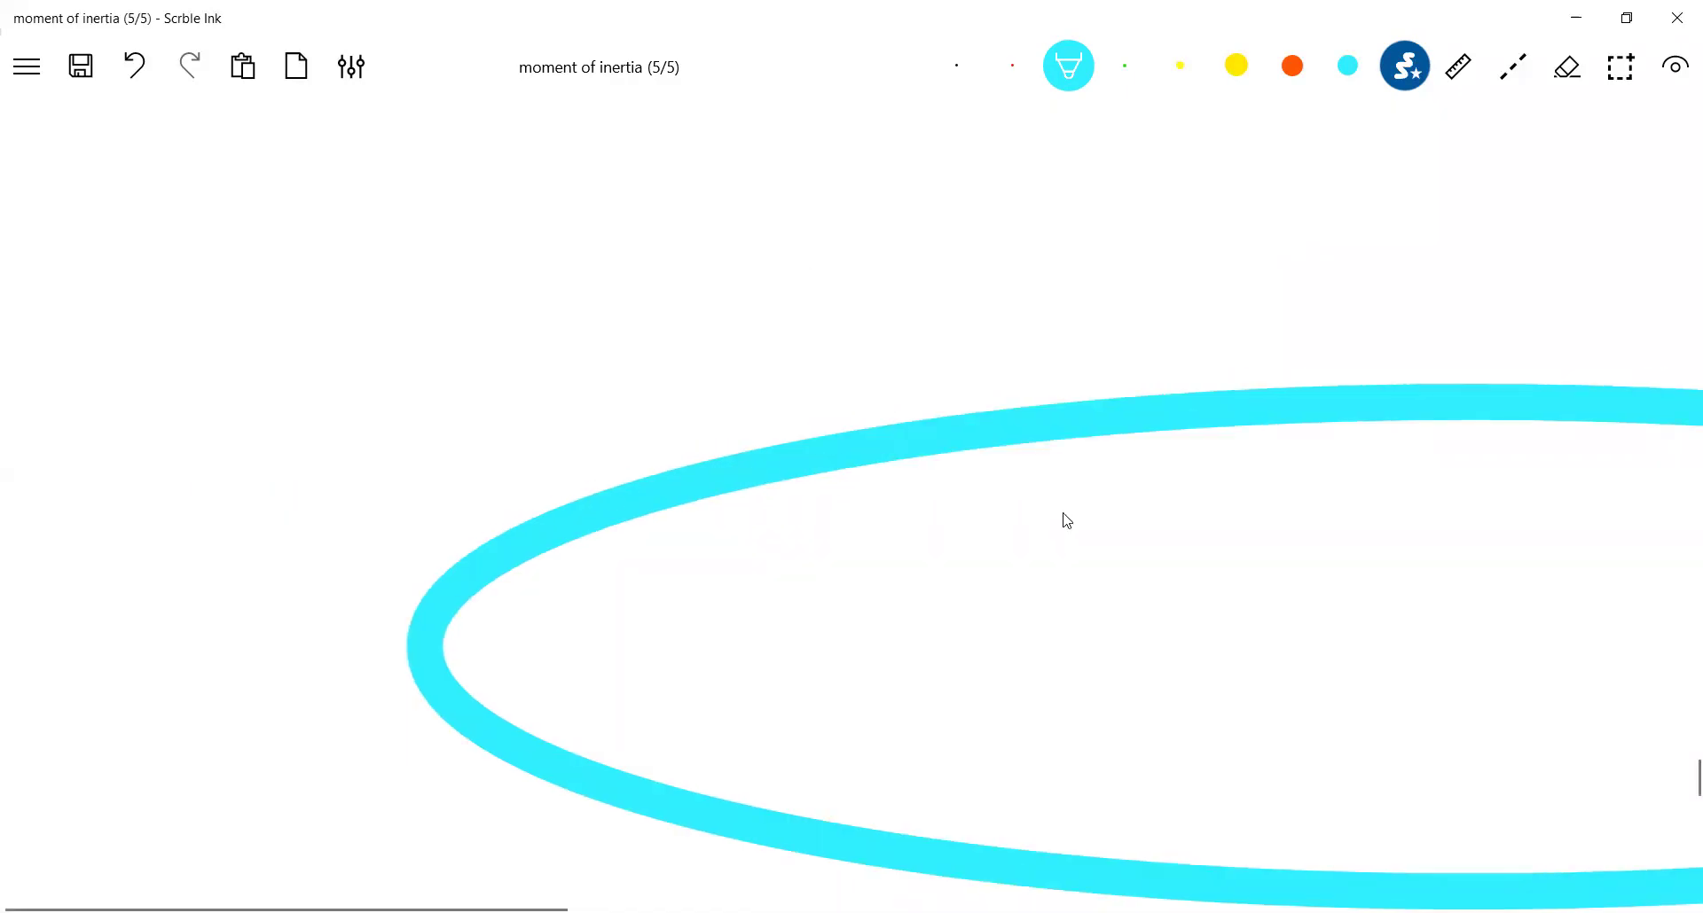
{"action": "scroll", "coordinate": [1065, 518], "scroll_direction": "down", "scroll_amount": 2}
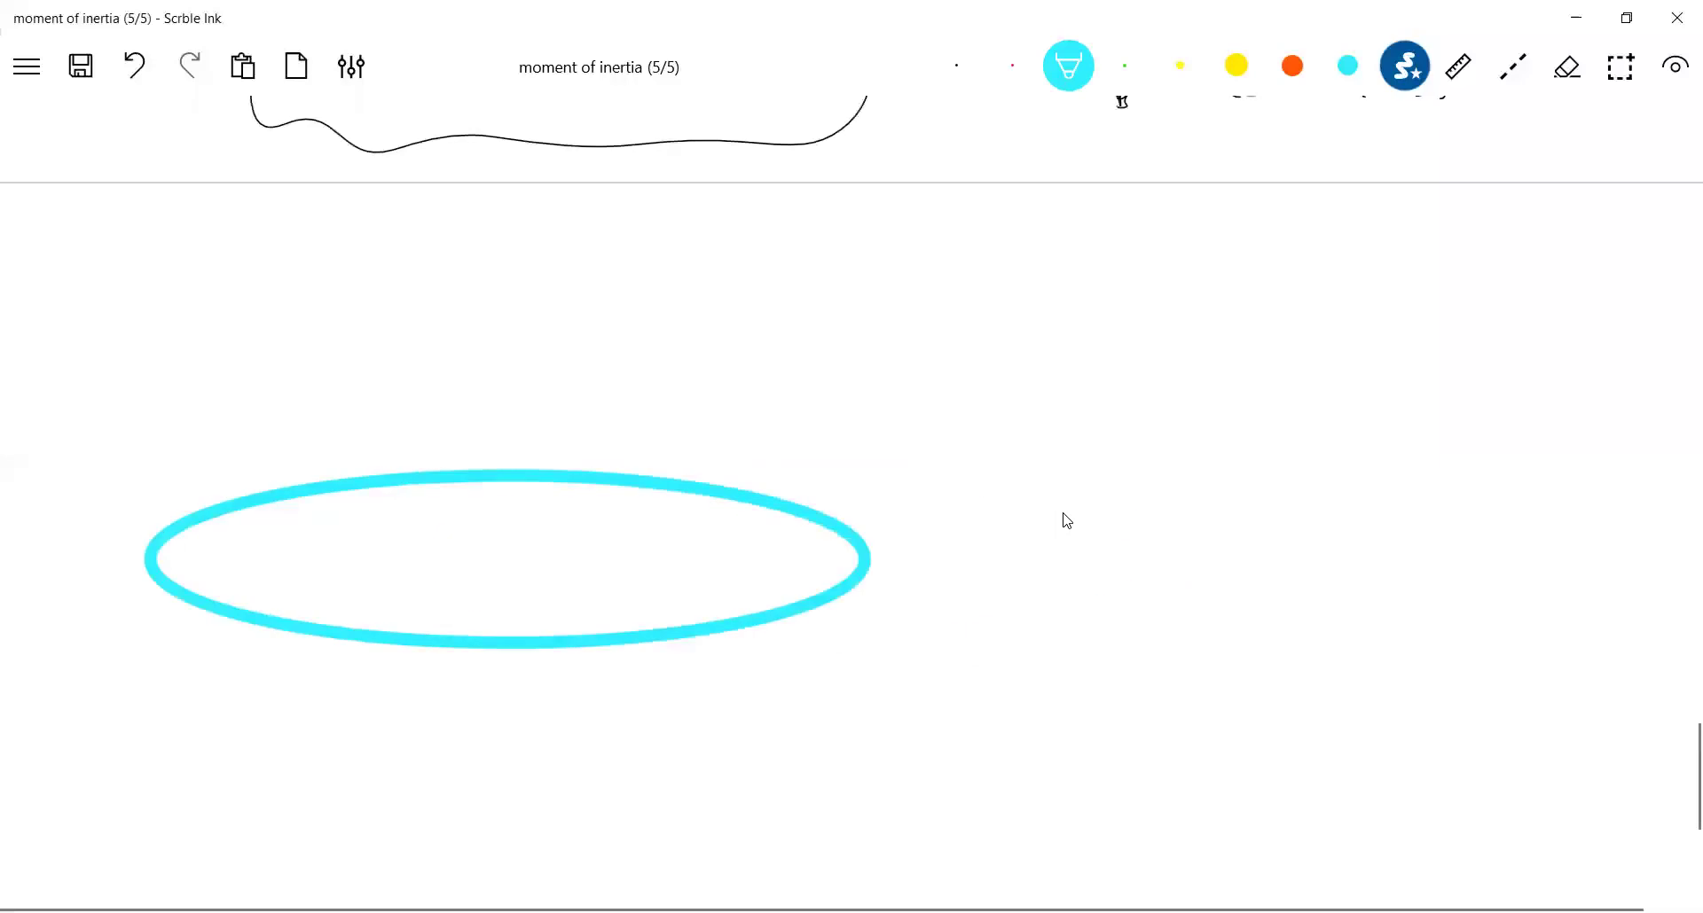
{"action": "scroll", "coordinate": [1081, 480], "scroll_direction": "down", "scroll_amount": 2}
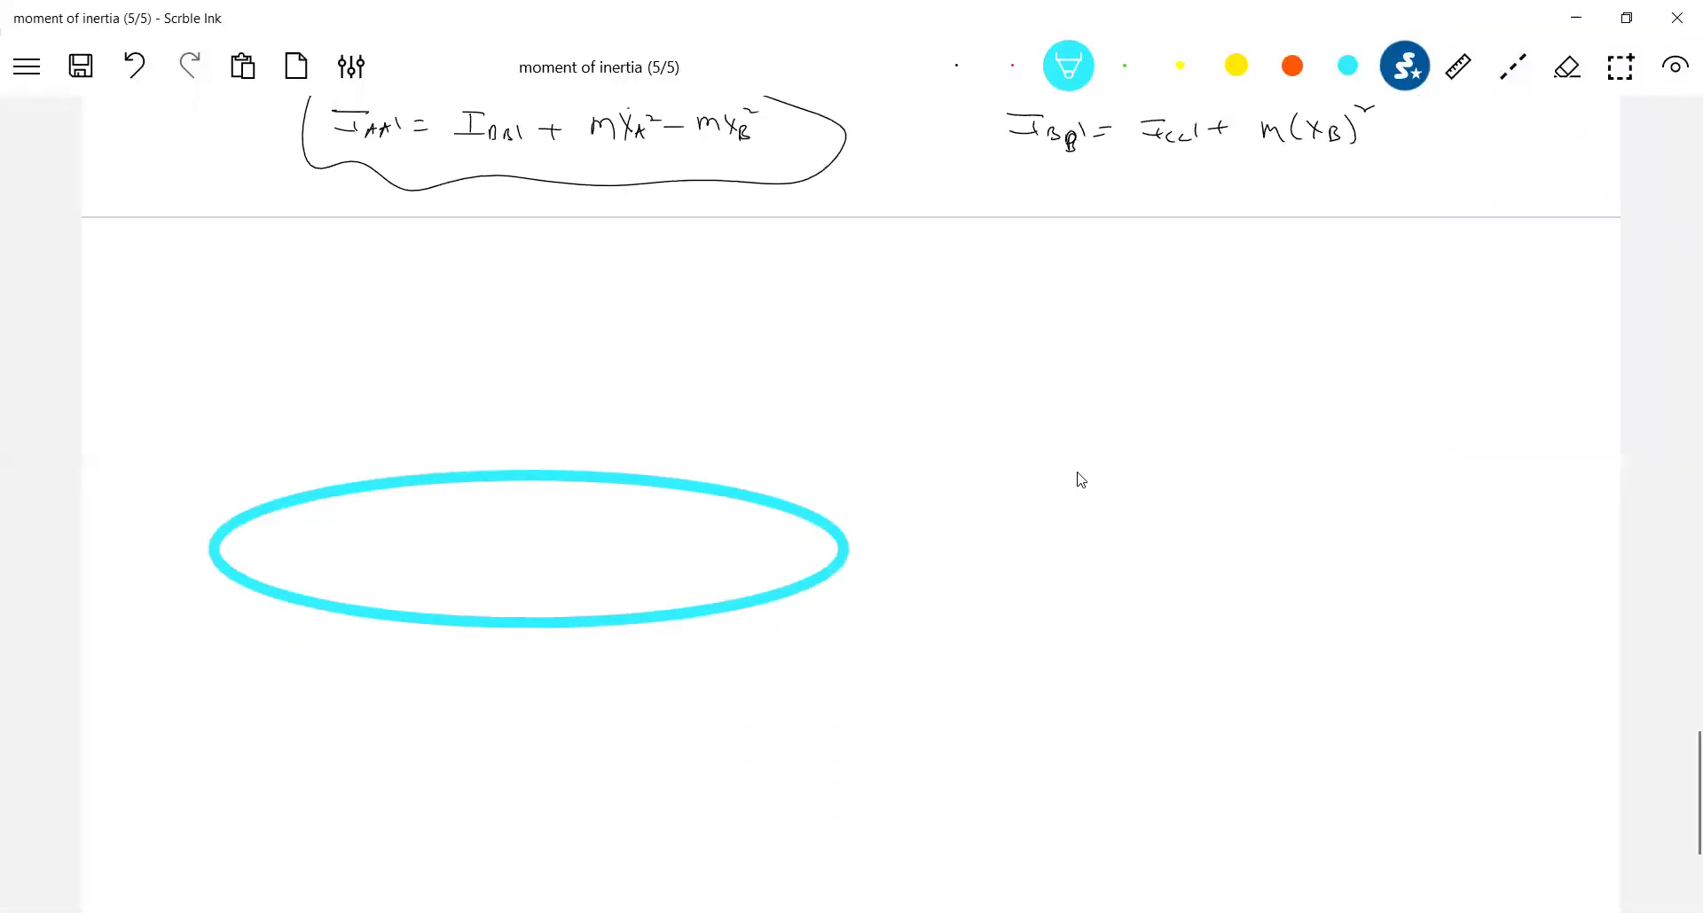
{"action": "scroll", "coordinate": [1081, 480], "scroll_direction": "down", "scroll_amount": 1}
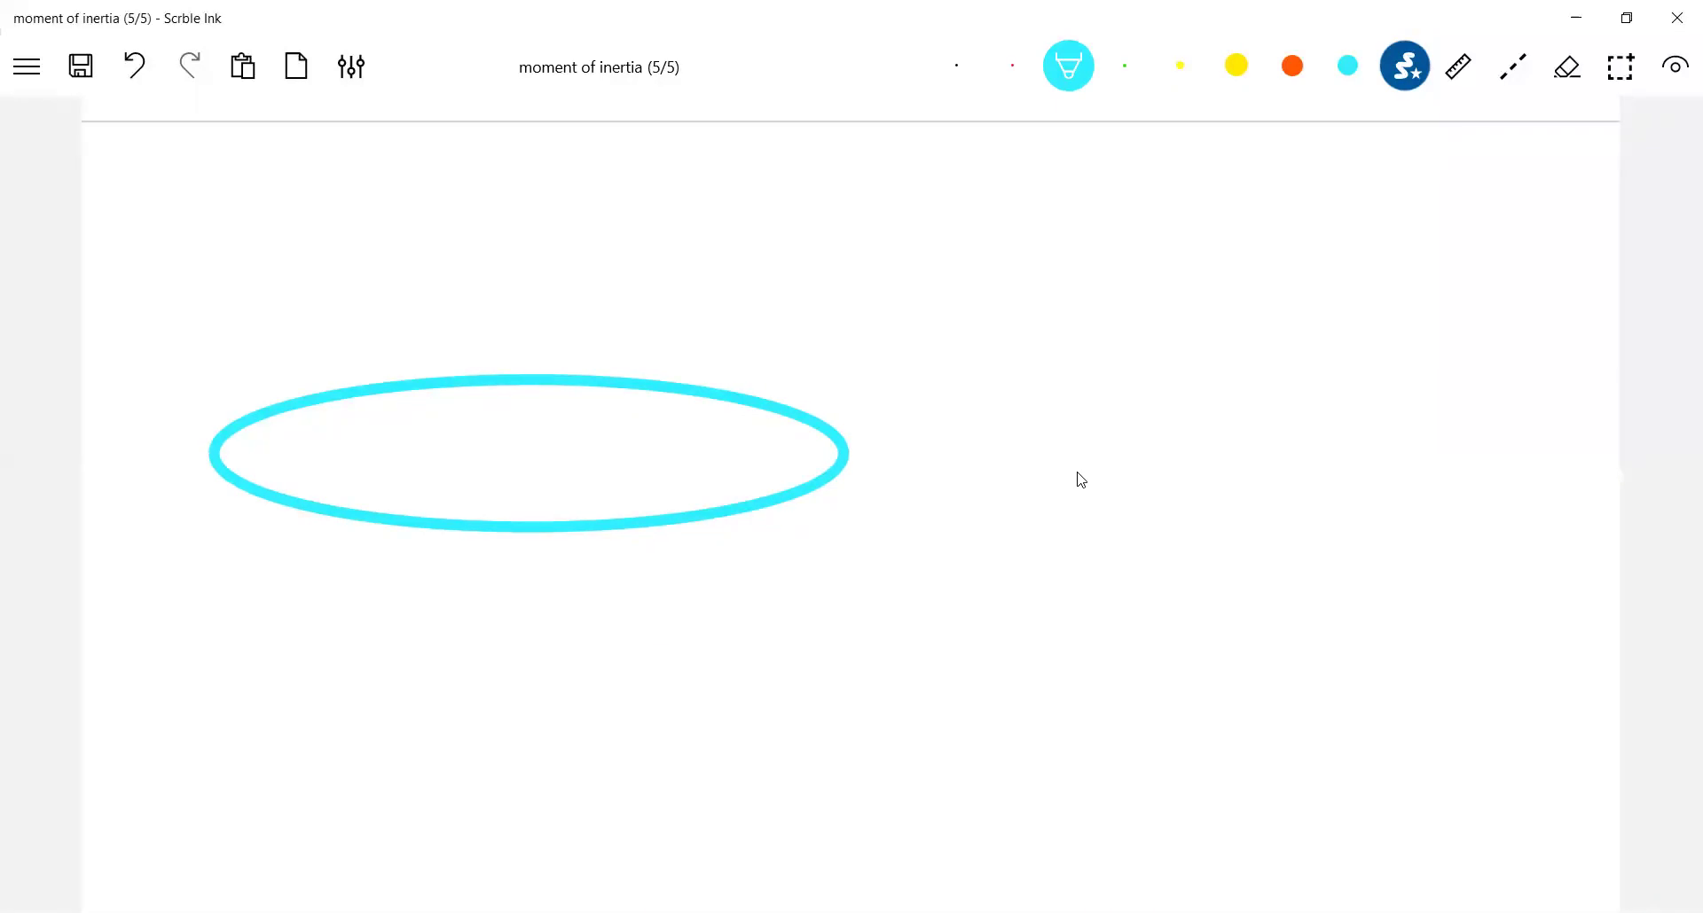
Draw a black dashed vertical axis from above the ring down to its centre, and continue it below the ring.
{"action": "left_click", "coordinate": [1530, 50]}
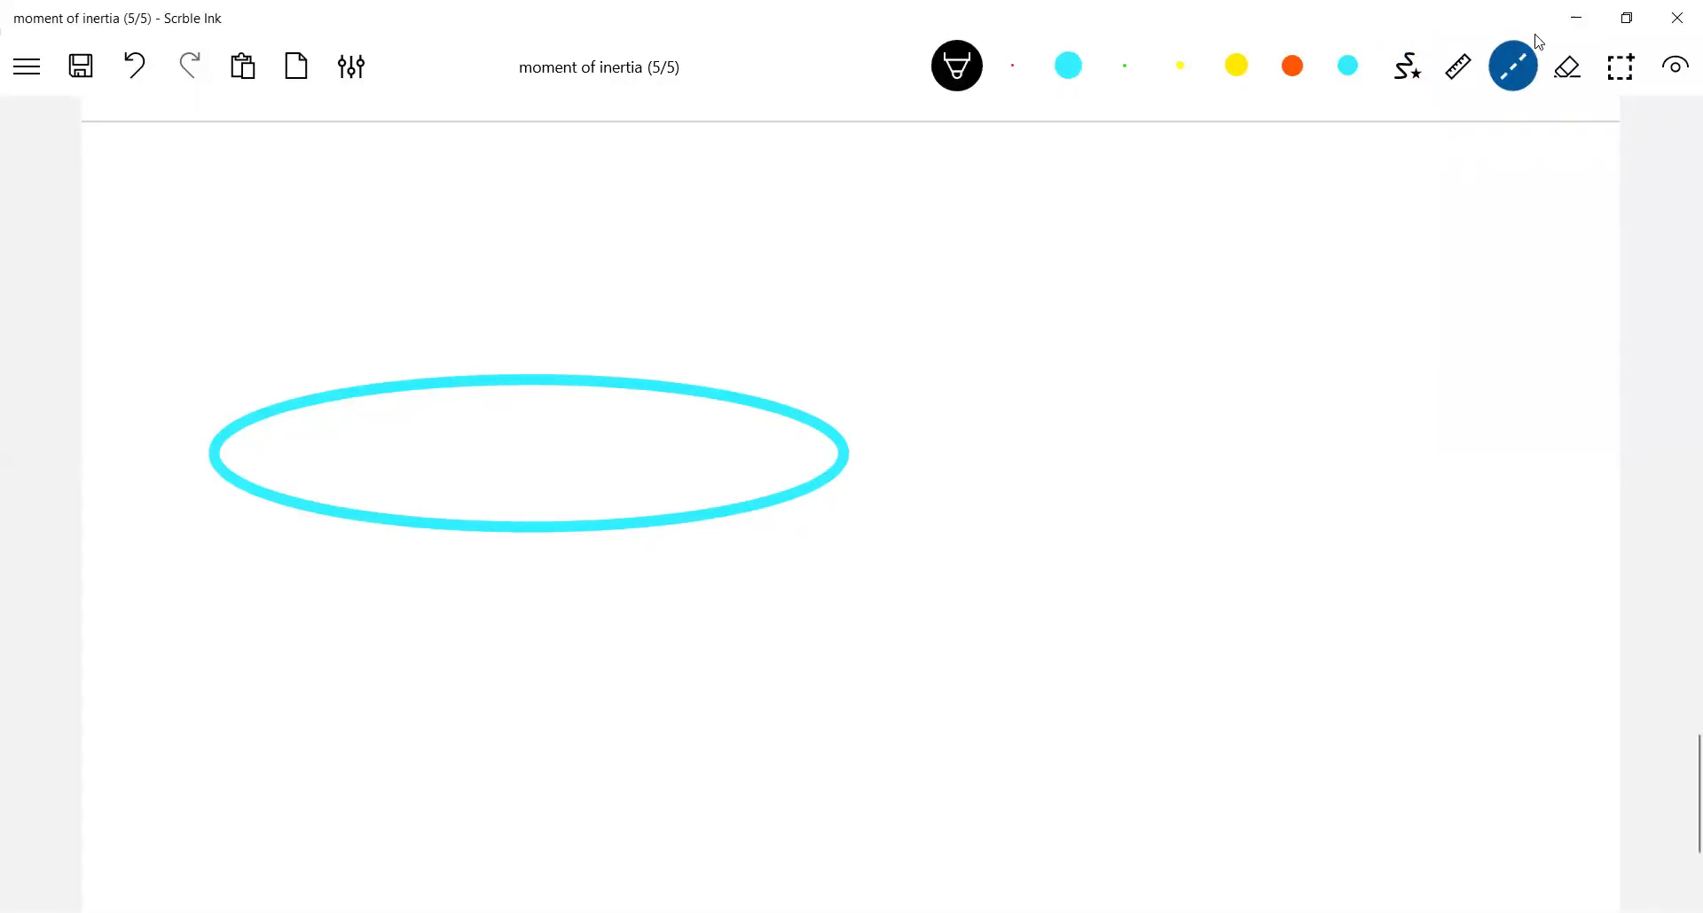
{"action": "left_click_drag", "start_coordinate": [523, 147], "coordinate": [524, 463]}
{"action": "left_click_drag", "start_coordinate": [518, 554], "coordinate": [515, 785]}
Draw a red radius arrow from a dot at the ring's centre to its lower edge and label it R.
{"action": "left_click", "coordinate": [1405, 66]}
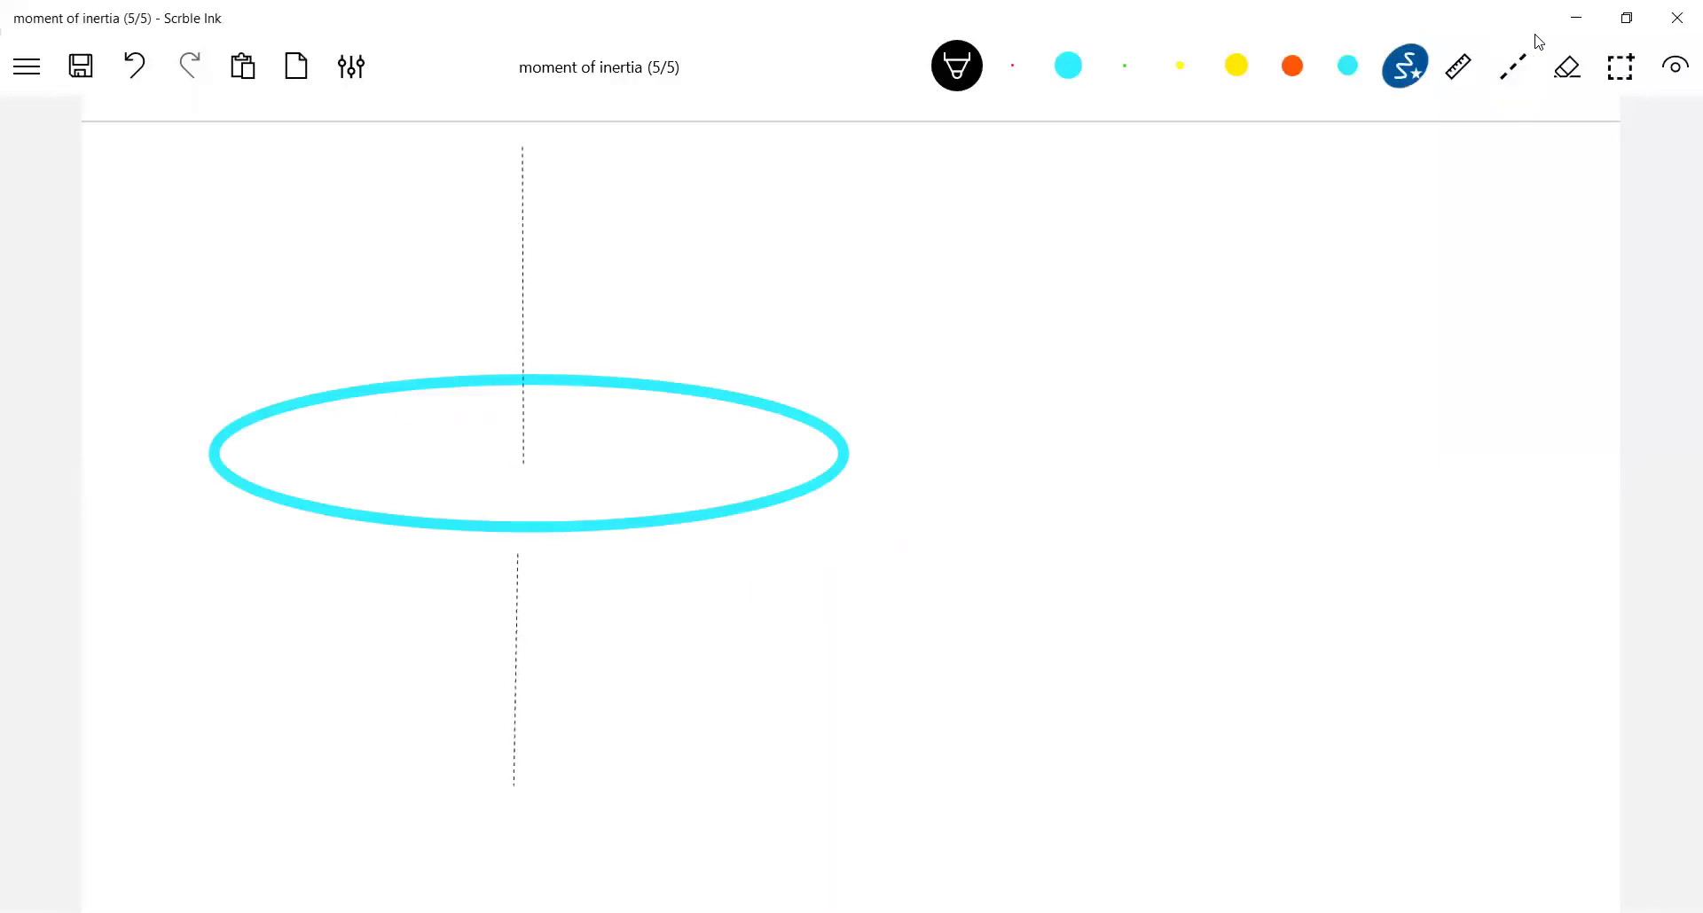
{"action": "left_click", "coordinate": [1011, 66]}
{"action": "mouse_move", "coordinate": [525, 458]}
{"action": "left_mouse_down"}
{"action": "mouse_move", "coordinate": [623, 514]}
{"action": "mouse_move", "coordinate": [609, 496]}
{"action": "mouse_move", "coordinate": [616, 525]}
{"action": "left_mouse_up"}
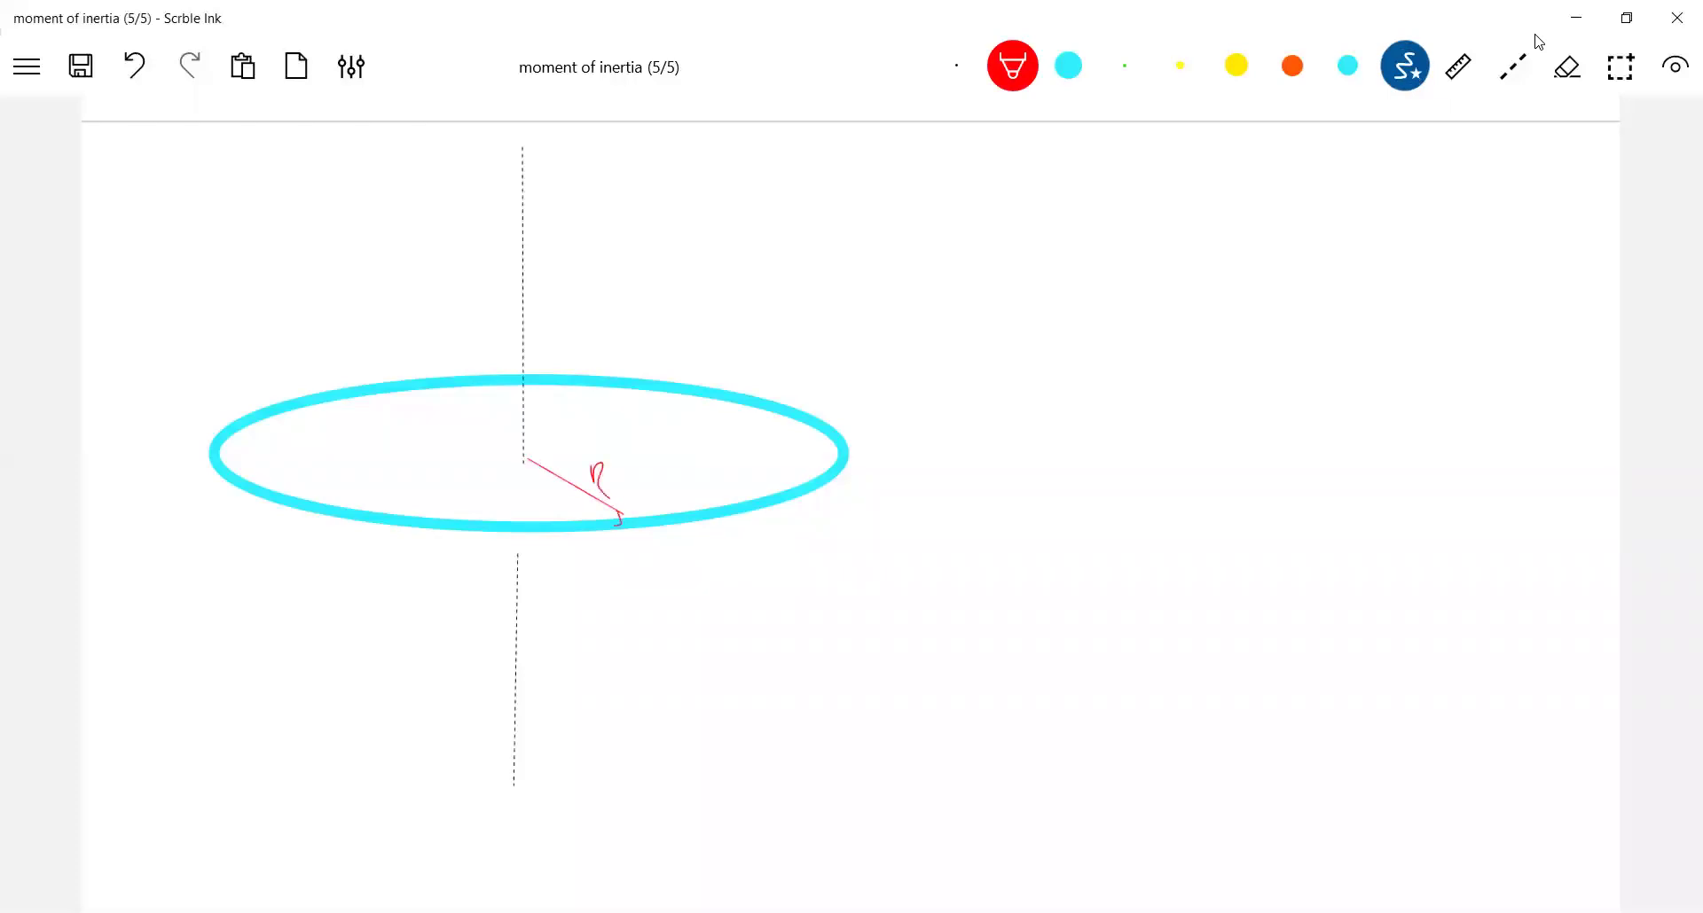
{"action": "key", "text": "ctrl+z"}
{"action": "left_click_drag", "start_coordinate": [590, 459], "coordinate": [605, 477]}
{"action": "left_click_drag", "start_coordinate": [625, 513], "coordinate": [610, 524]}
Write the red title "Thin ring" in the page's upper-left area and underline it.
{"action": "mouse_move", "coordinate": [122, 180]}
{"action": "left_mouse_down"}
{"action": "mouse_move", "coordinate": [119, 202]}
{"action": "mouse_move", "coordinate": [150, 203]}
{"action": "left_mouse_up"}
{"action": "left_click_drag", "start_coordinate": [152, 193], "coordinate": [207, 195]}
{"action": "left_click_drag", "start_coordinate": [211, 195], "coordinate": [224, 190]}
{"action": "left_click_drag", "start_coordinate": [242, 180], "coordinate": [229, 215]}
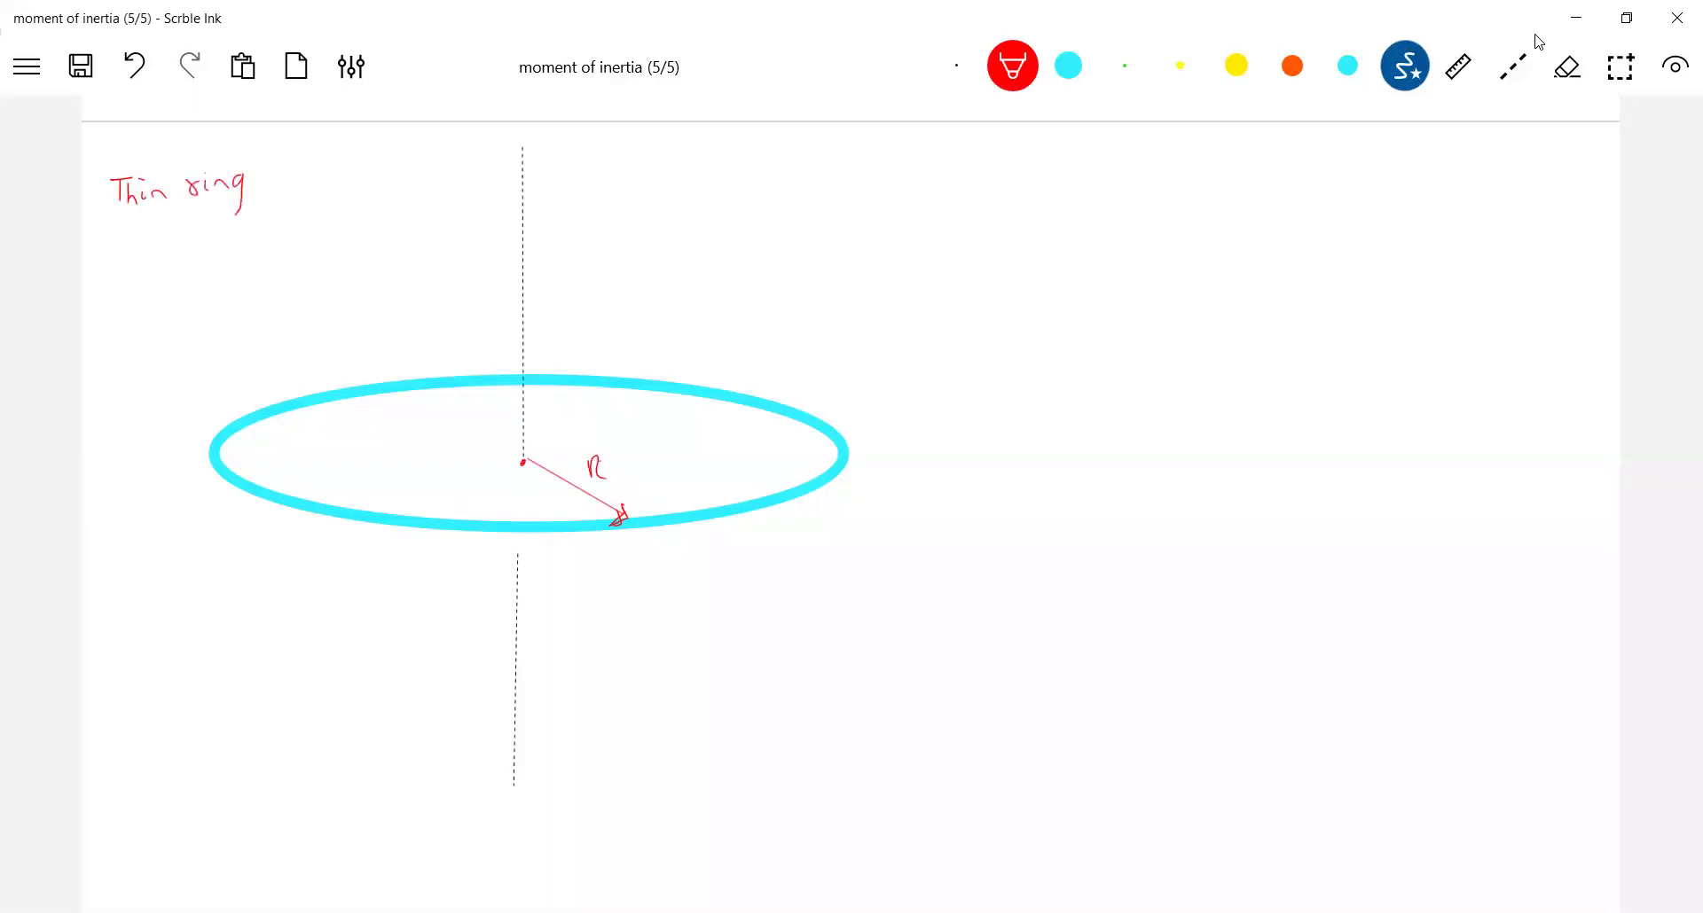
{"action": "left_click_drag", "start_coordinate": [101, 231], "coordinate": [249, 215]}
Mark the ring's right end with a thick yellow blob and reduce the yellow pen's size.
{"action": "left_click", "coordinate": [1237, 66]}
{"action": "left_click_drag", "start_coordinate": [827, 475], "coordinate": [835, 469]}
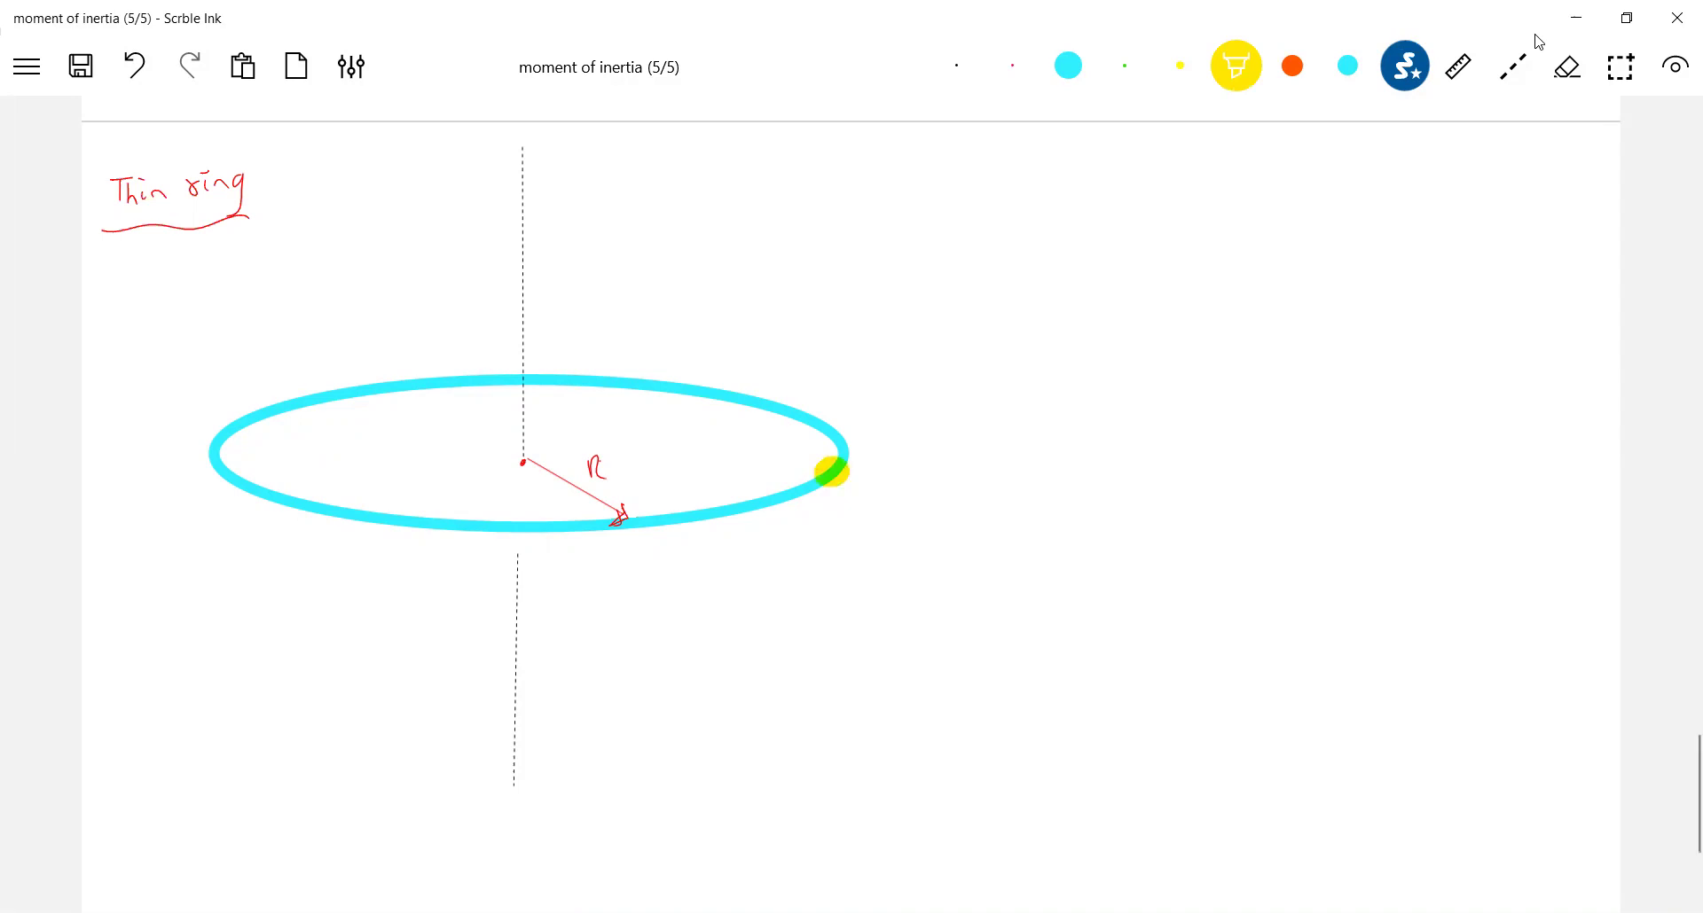
{"action": "left_click", "coordinate": [1235, 65]}
{"action": "left_click_drag", "start_coordinate": [1239, 716], "coordinate": [1094, 717]}
{"action": "left_click", "coordinate": [886, 532]}
Remove the yellow blob and mark a smaller yellow mass element on the ring's right end.
{"action": "left_click", "coordinate": [135, 65]}
{"action": "left_click_drag", "start_coordinate": [852, 492], "coordinate": [849, 479]}
{"action": "key", "text": "ctrl+z"}
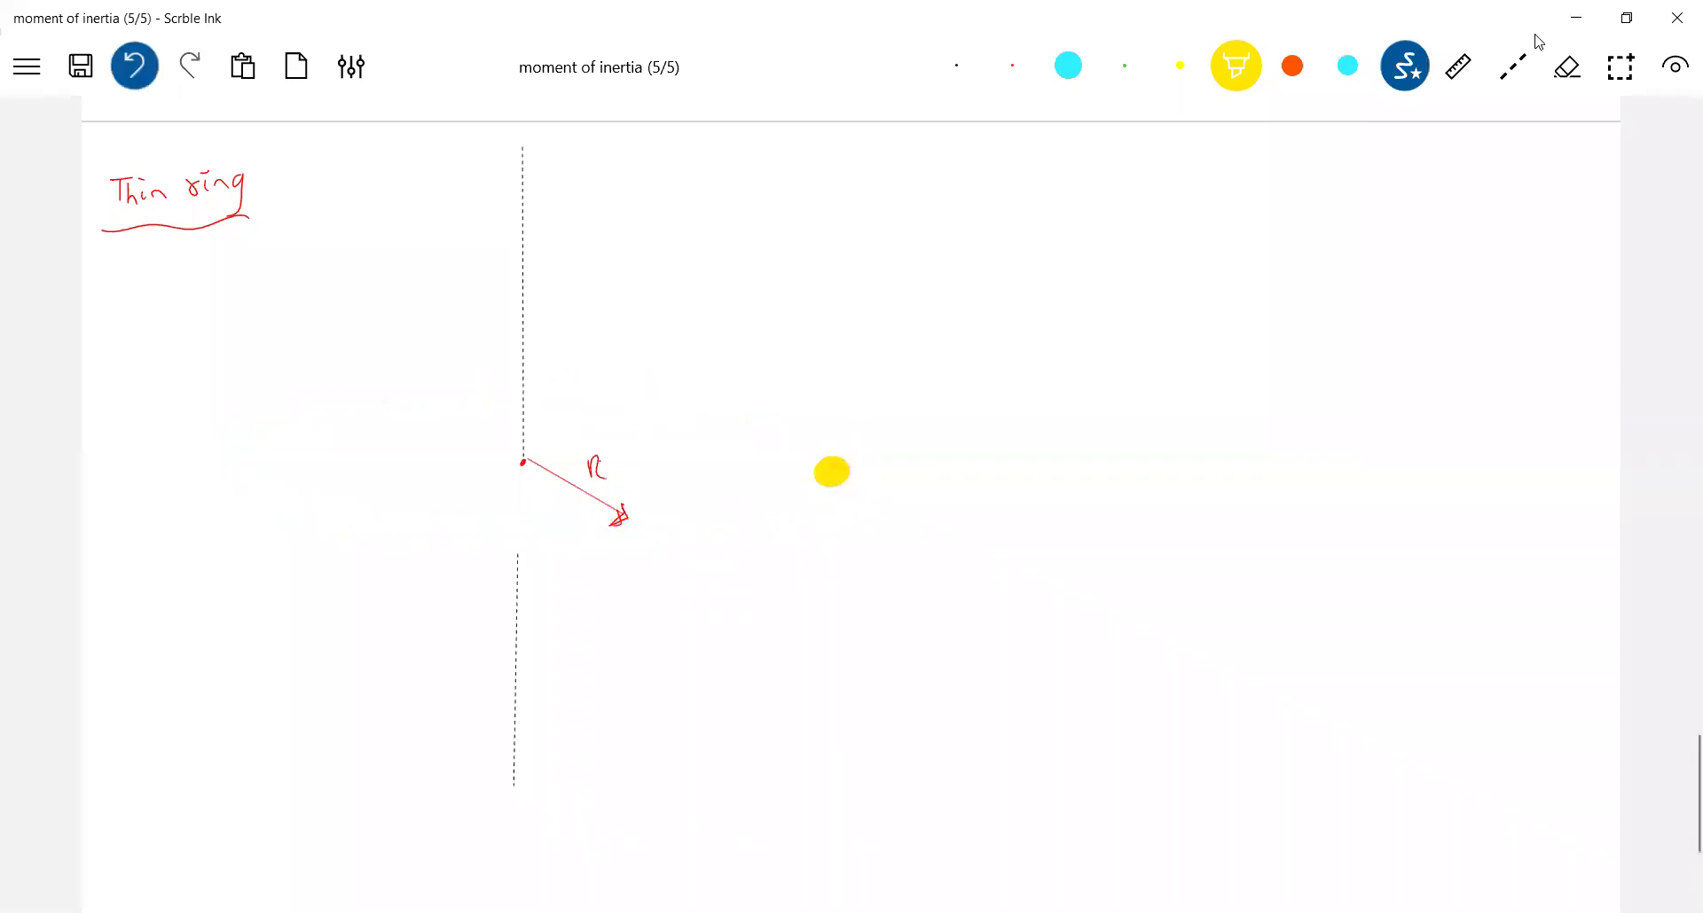
{"action": "left_click", "coordinate": [1543, 46]}
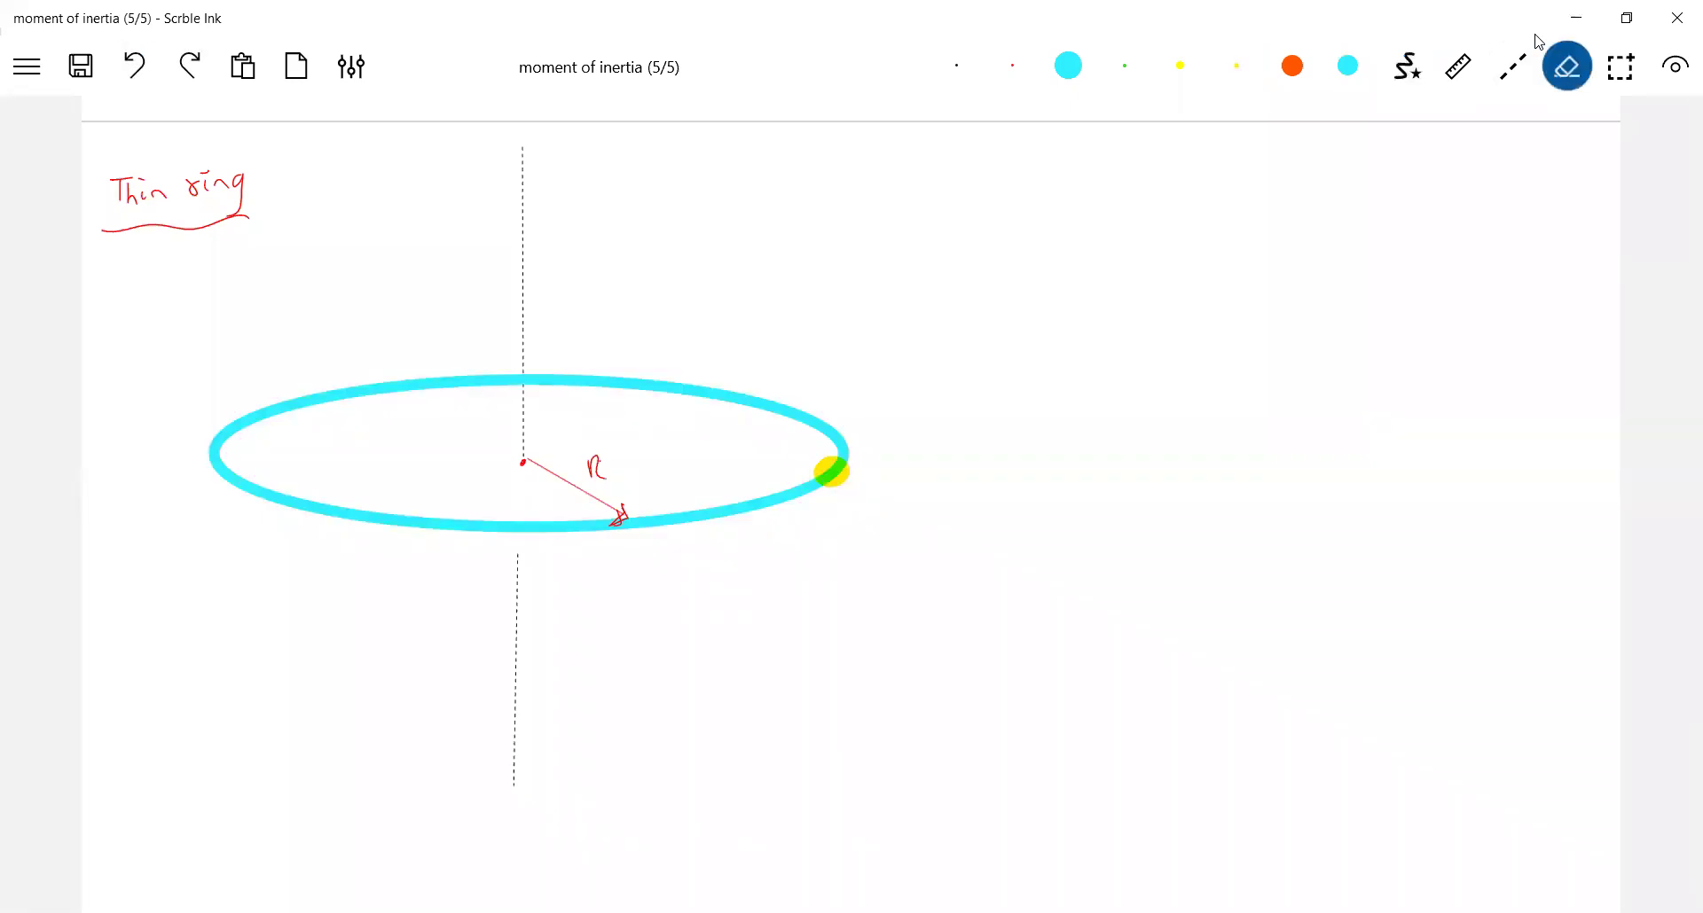
{"action": "left_click", "coordinate": [1543, 46]}
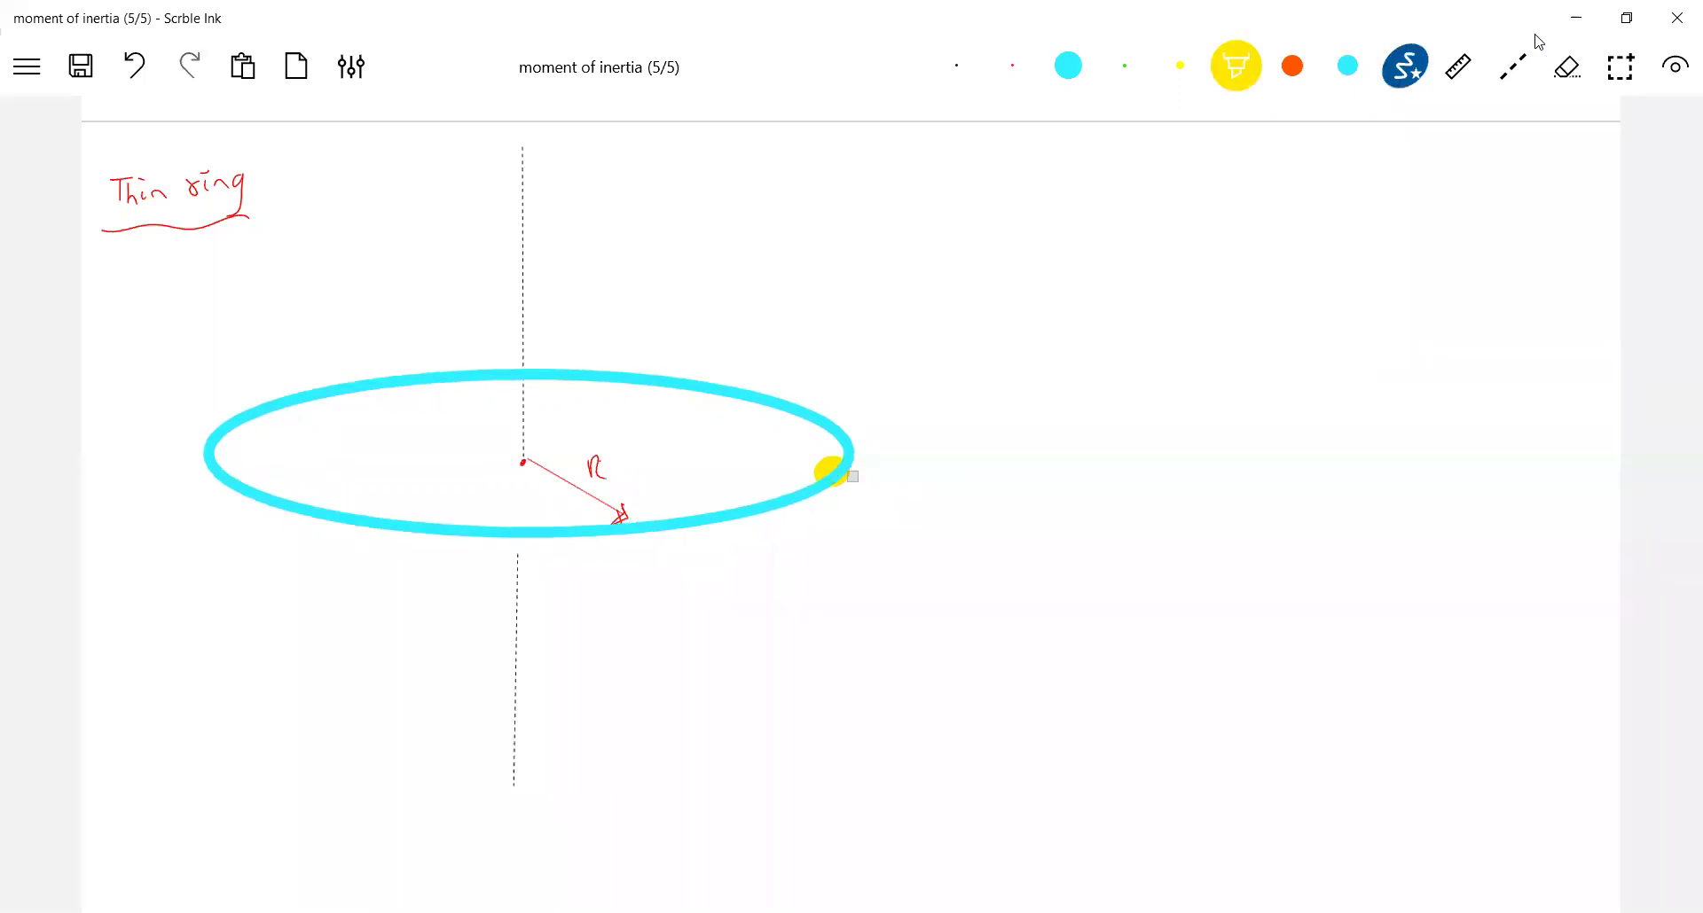
{"action": "left_click_drag", "start_coordinate": [844, 477], "coordinate": [819, 466]}
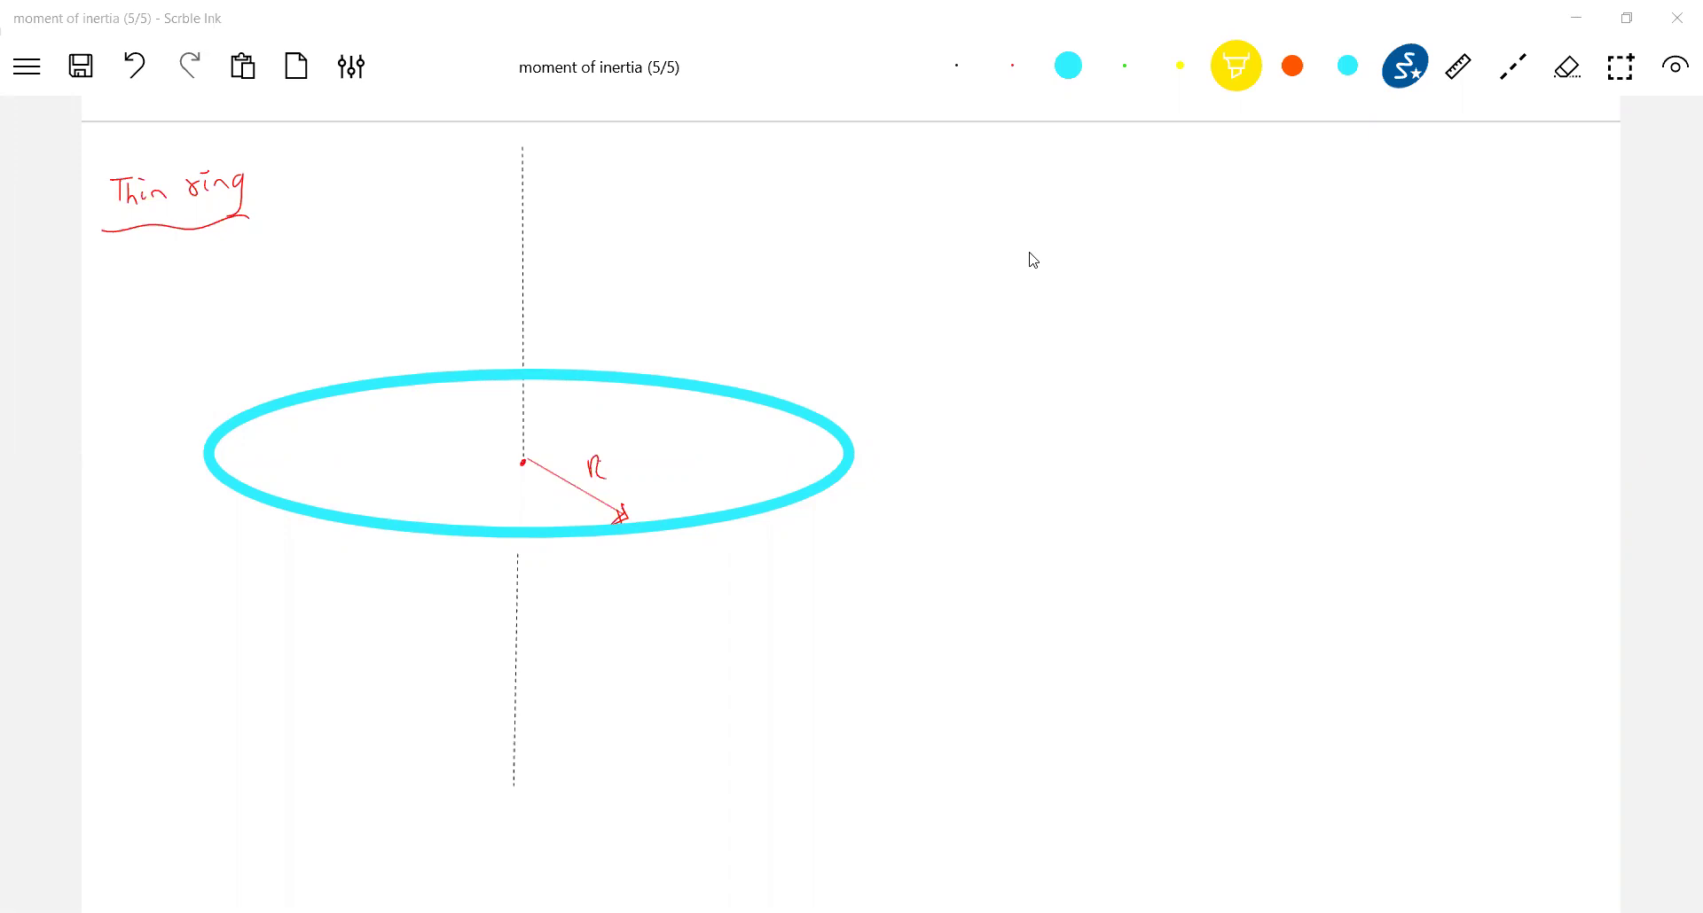
{"action": "scroll", "coordinate": [1033, 259], "scroll_direction": "down", "scroll_amount": 1}
{"action": "mouse_move", "coordinate": [840, 478]}
{"action": "left_mouse_down"}
{"action": "mouse_move", "coordinate": [821, 483]}
{"action": "mouse_move", "coordinate": [826, 468]}
{"action": "left_mouse_up"}
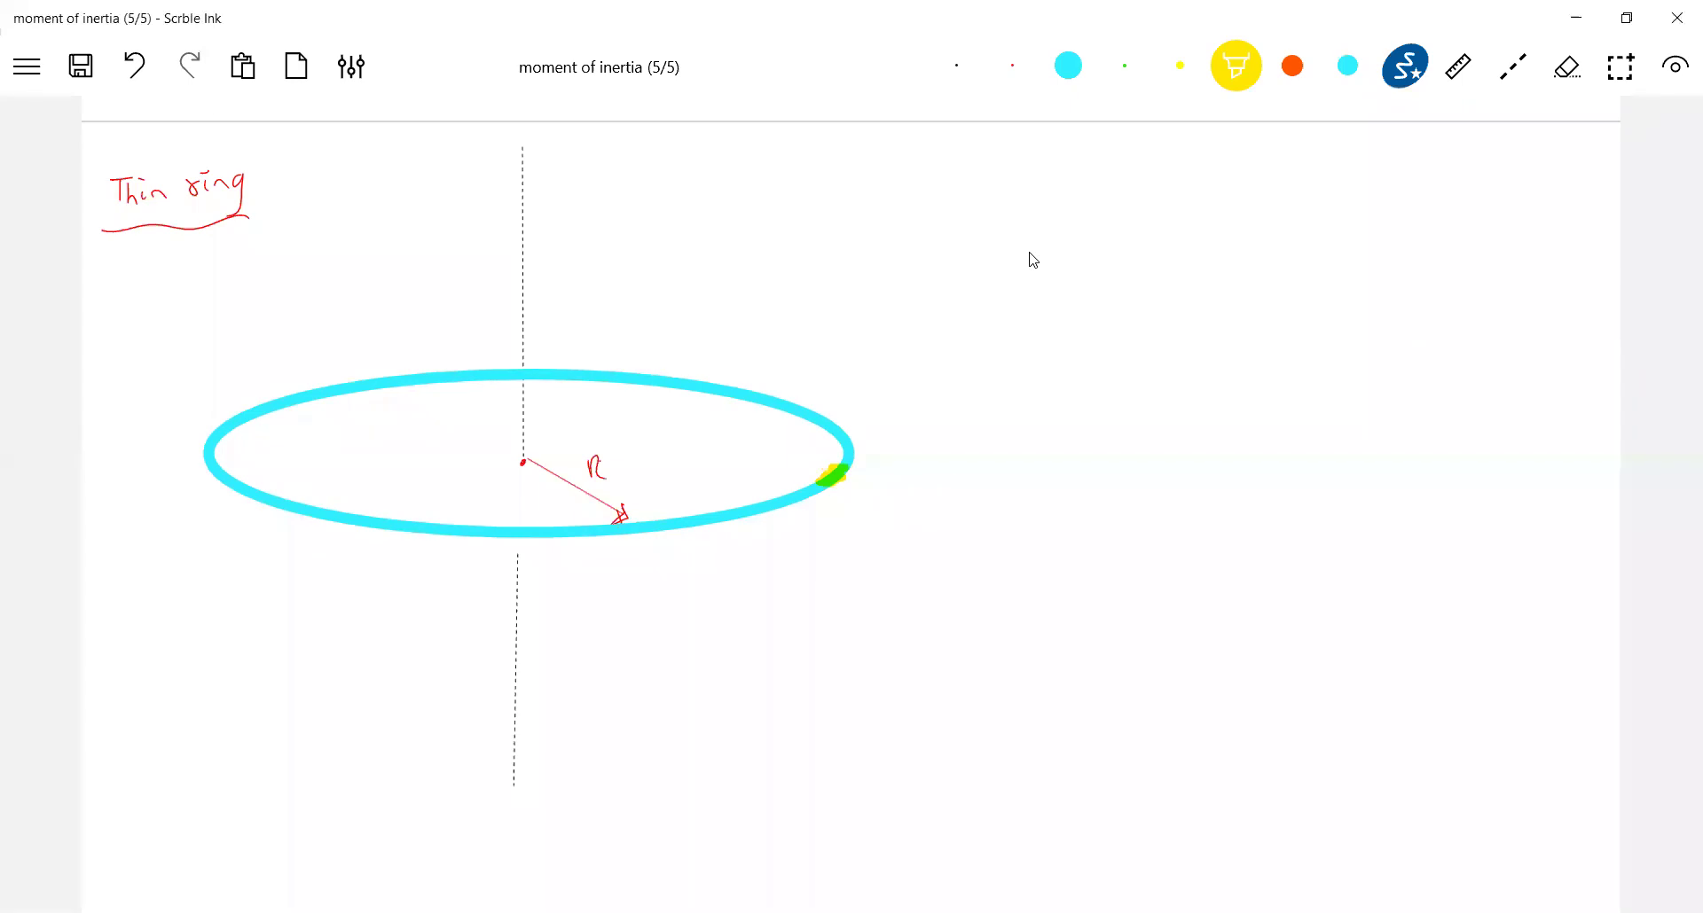
{"action": "left_click", "coordinate": [956, 65]}
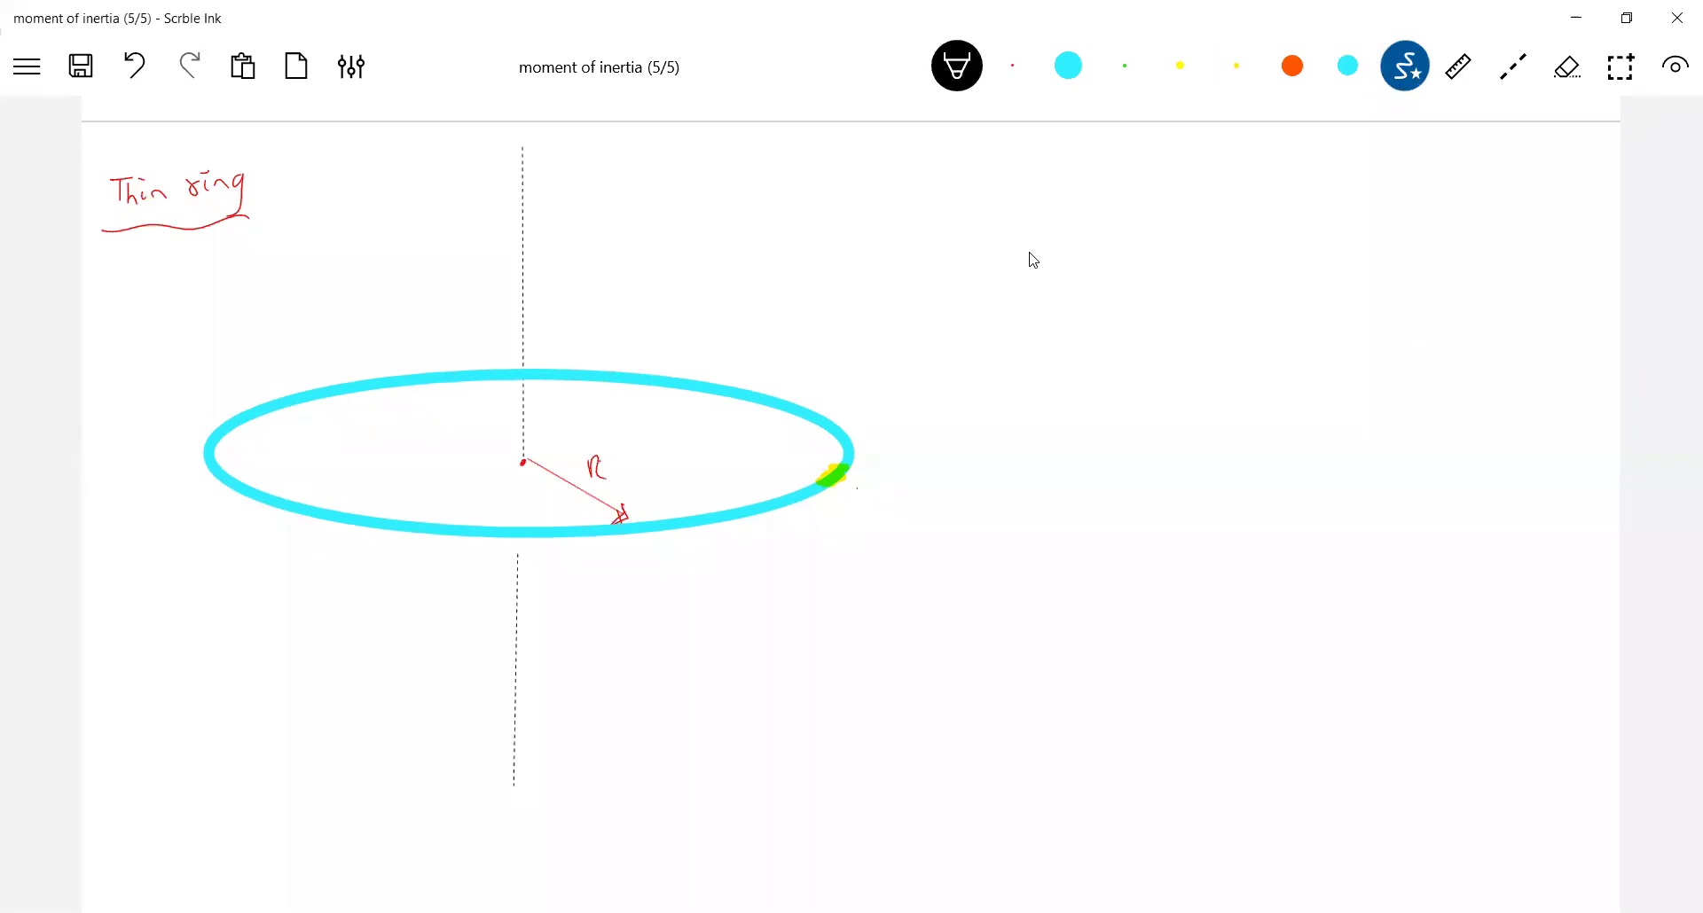
{"action": "left_click_drag", "start_coordinate": [855, 479], "coordinate": [851, 501]}
{"action": "left_click_drag", "start_coordinate": [871, 493], "coordinate": [868, 486]}
Mark a yellow mass element on the ring's upper-left edge and join both its ends to the centre with black dashed lines.
{"action": "left_click", "coordinate": [1180, 66]}
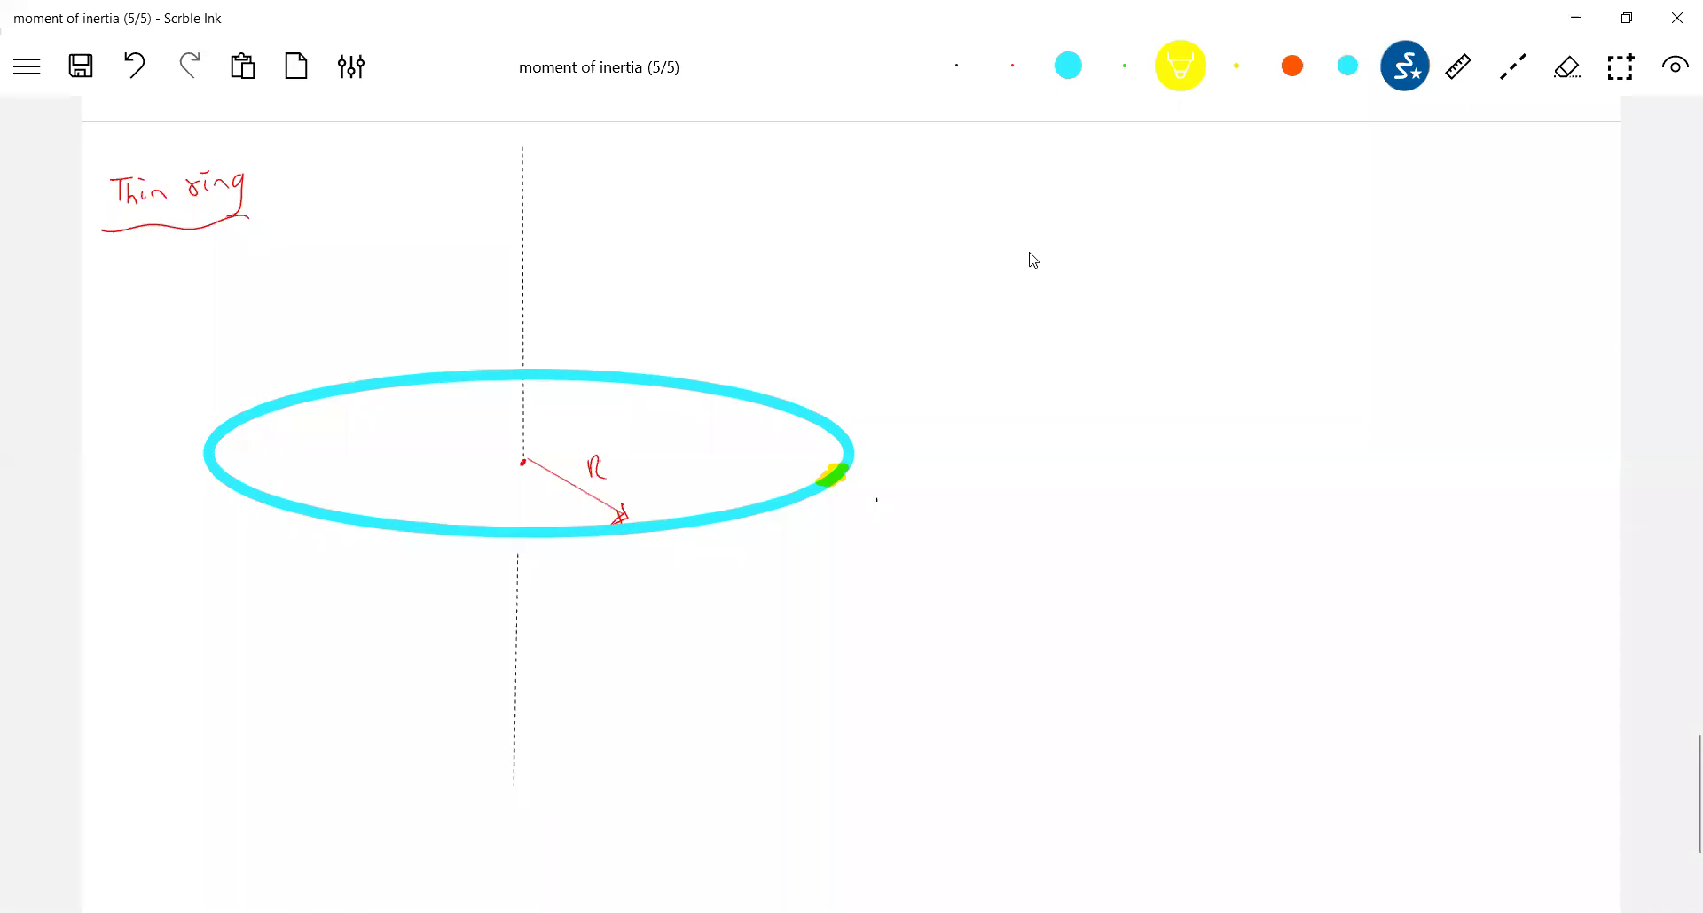
{"action": "left_click_drag", "start_coordinate": [354, 387], "coordinate": [400, 378]}
{"action": "left_click", "coordinate": [957, 65]}
{"action": "left_click", "coordinate": [1513, 66]}
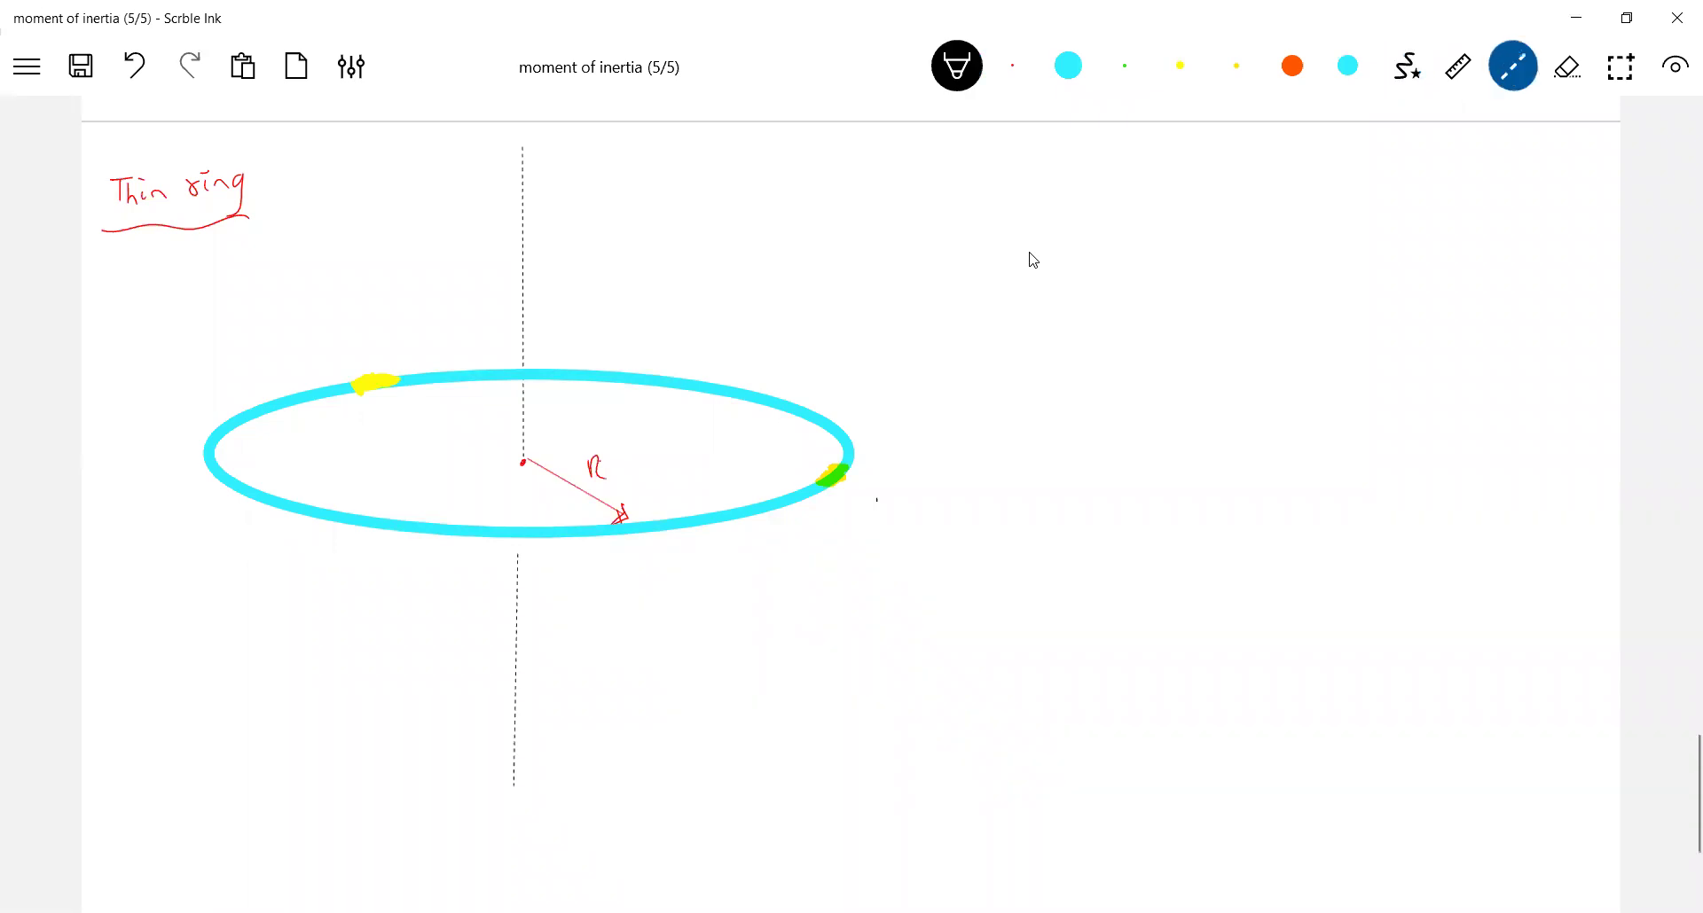
{"action": "left_click_drag", "start_coordinate": [401, 387], "coordinate": [522, 451]}
{"action": "left_click_drag", "start_coordinate": [361, 396], "coordinate": [521, 454]}
Label the upper-left element dm and its angle dθ in black, and start an equation beside the ring with "dI =".
{"action": "left_click", "coordinate": [1405, 67]}
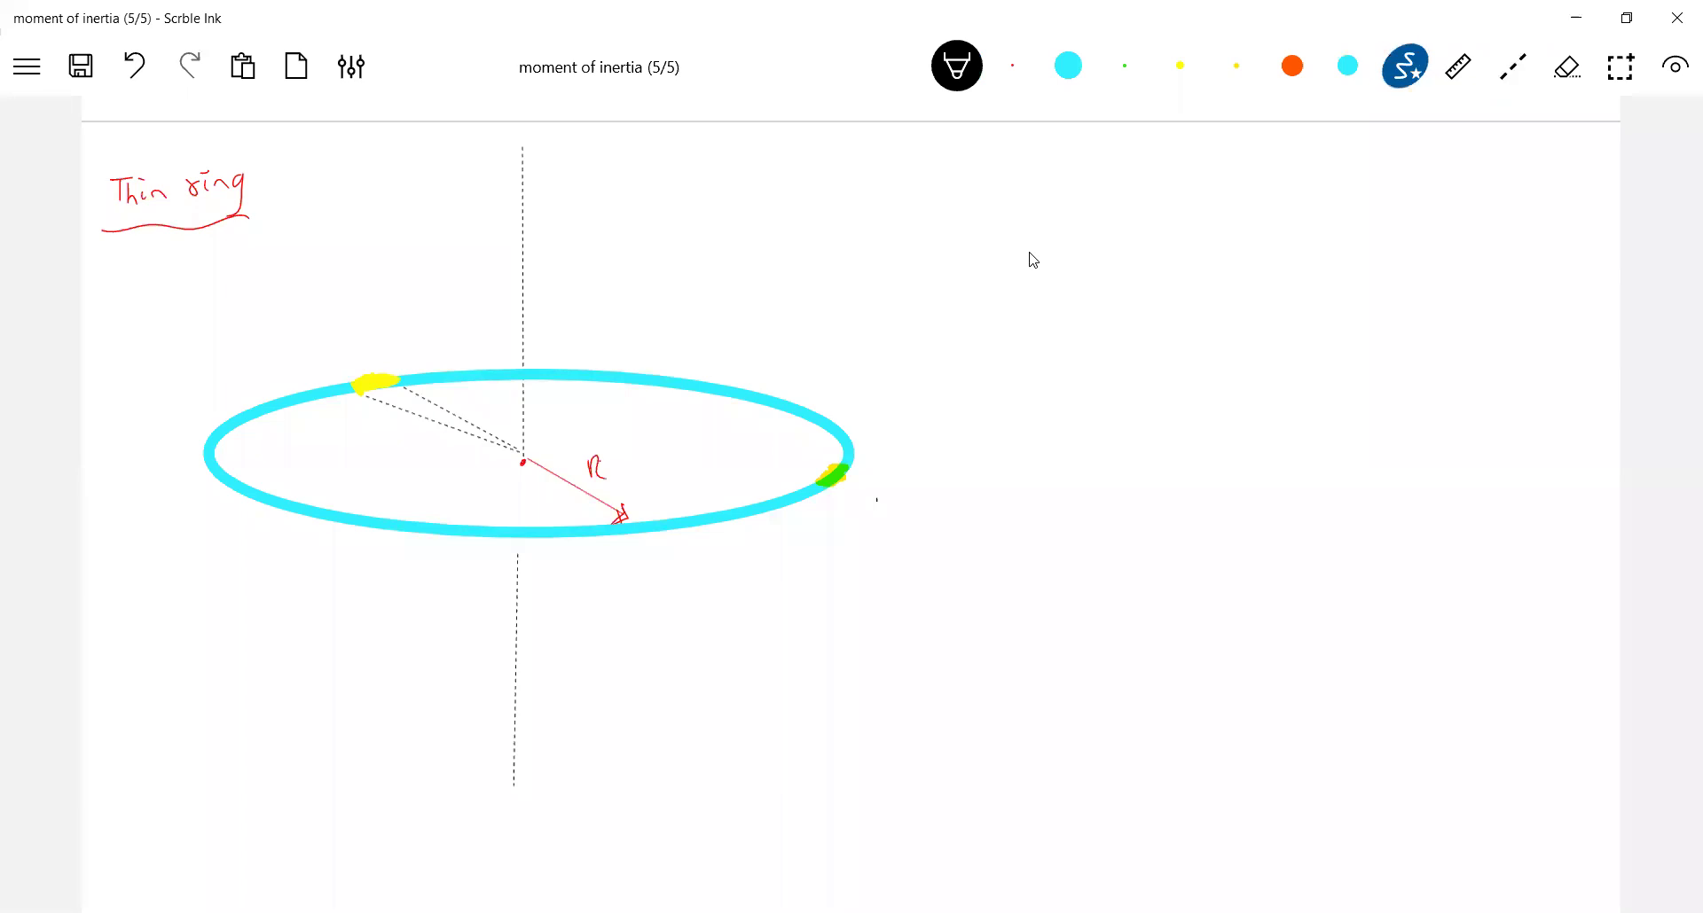
{"action": "left_click_drag", "start_coordinate": [356, 353], "coordinate": [390, 353]}
{"action": "left_click_drag", "start_coordinate": [442, 414], "coordinate": [451, 418]}
{"action": "mouse_move", "coordinate": [925, 202]}
{"action": "left_mouse_down"}
{"action": "mouse_move", "coordinate": [915, 221]}
{"action": "mouse_move", "coordinate": [983, 208]}
{"action": "left_mouse_up"}
{"action": "left_click_drag", "start_coordinate": [968, 217], "coordinate": [983, 216]}
Label the right element dm and write R beside the upper-left dashed line and beside the red arrow.
{"action": "mouse_move", "coordinate": [877, 468]}
{"action": "left_mouse_down"}
{"action": "mouse_move", "coordinate": [874, 495]}
{"action": "mouse_move", "coordinate": [910, 485]}
{"action": "left_mouse_up"}
{"action": "left_click_drag", "start_coordinate": [430, 436], "coordinate": [445, 451]}
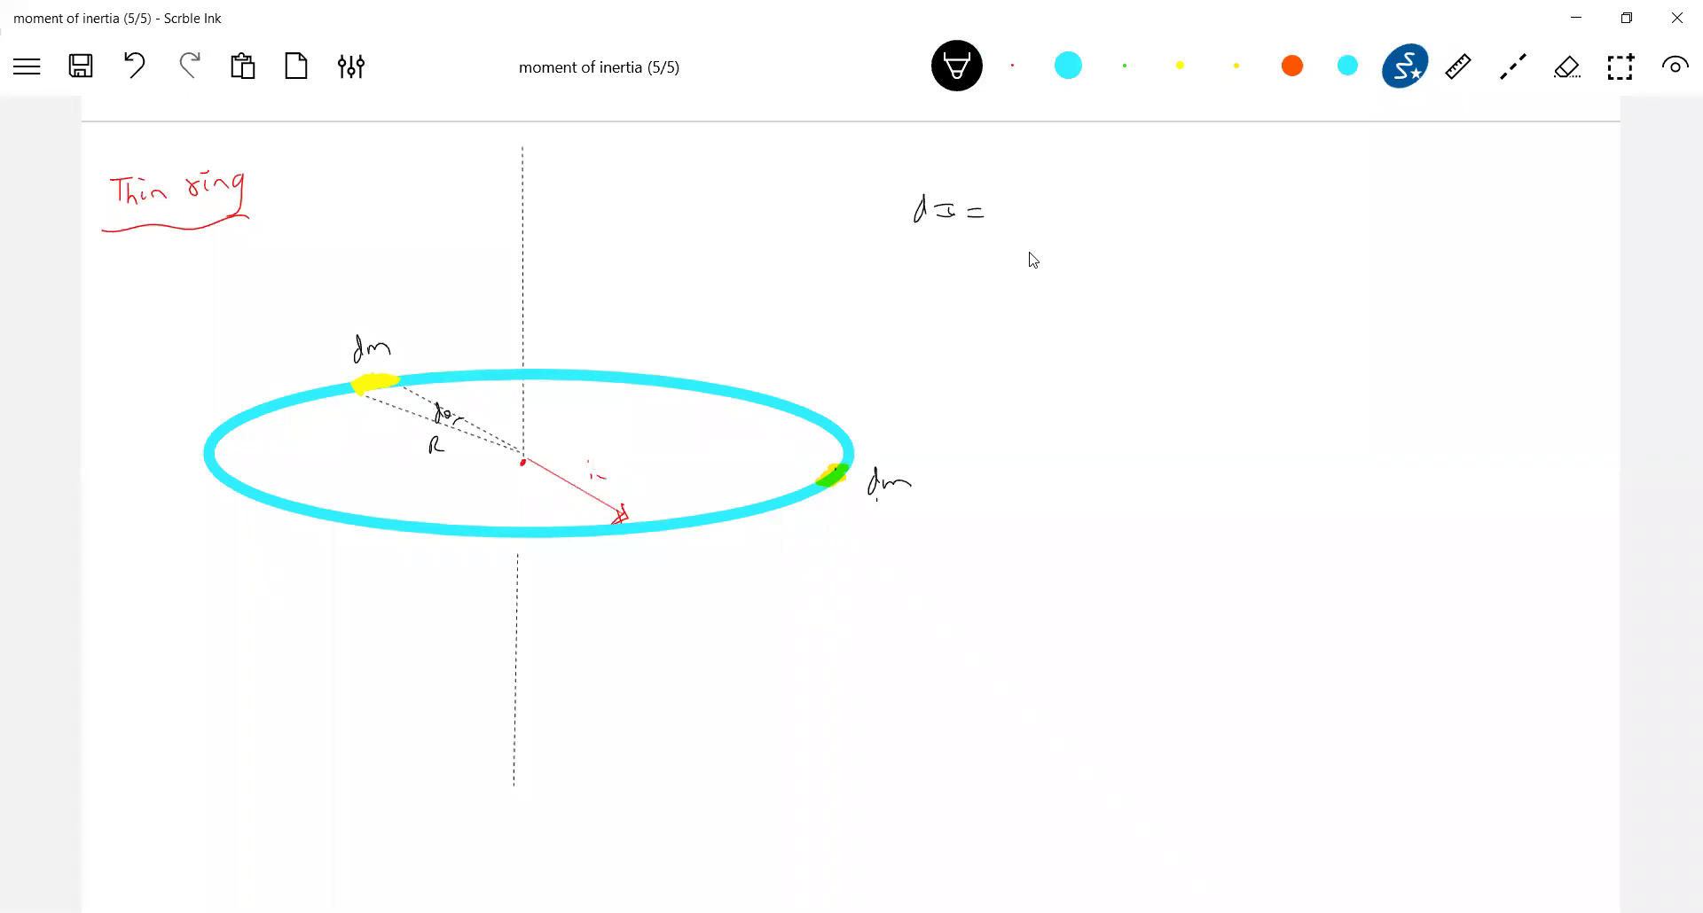
{"action": "left_click_drag", "start_coordinate": [551, 491], "coordinate": [568, 513]}
Join the right mass element to the ring's centre with two dashed lines and label the angle between them dθ.
{"action": "left_click", "coordinate": [1512, 65]}
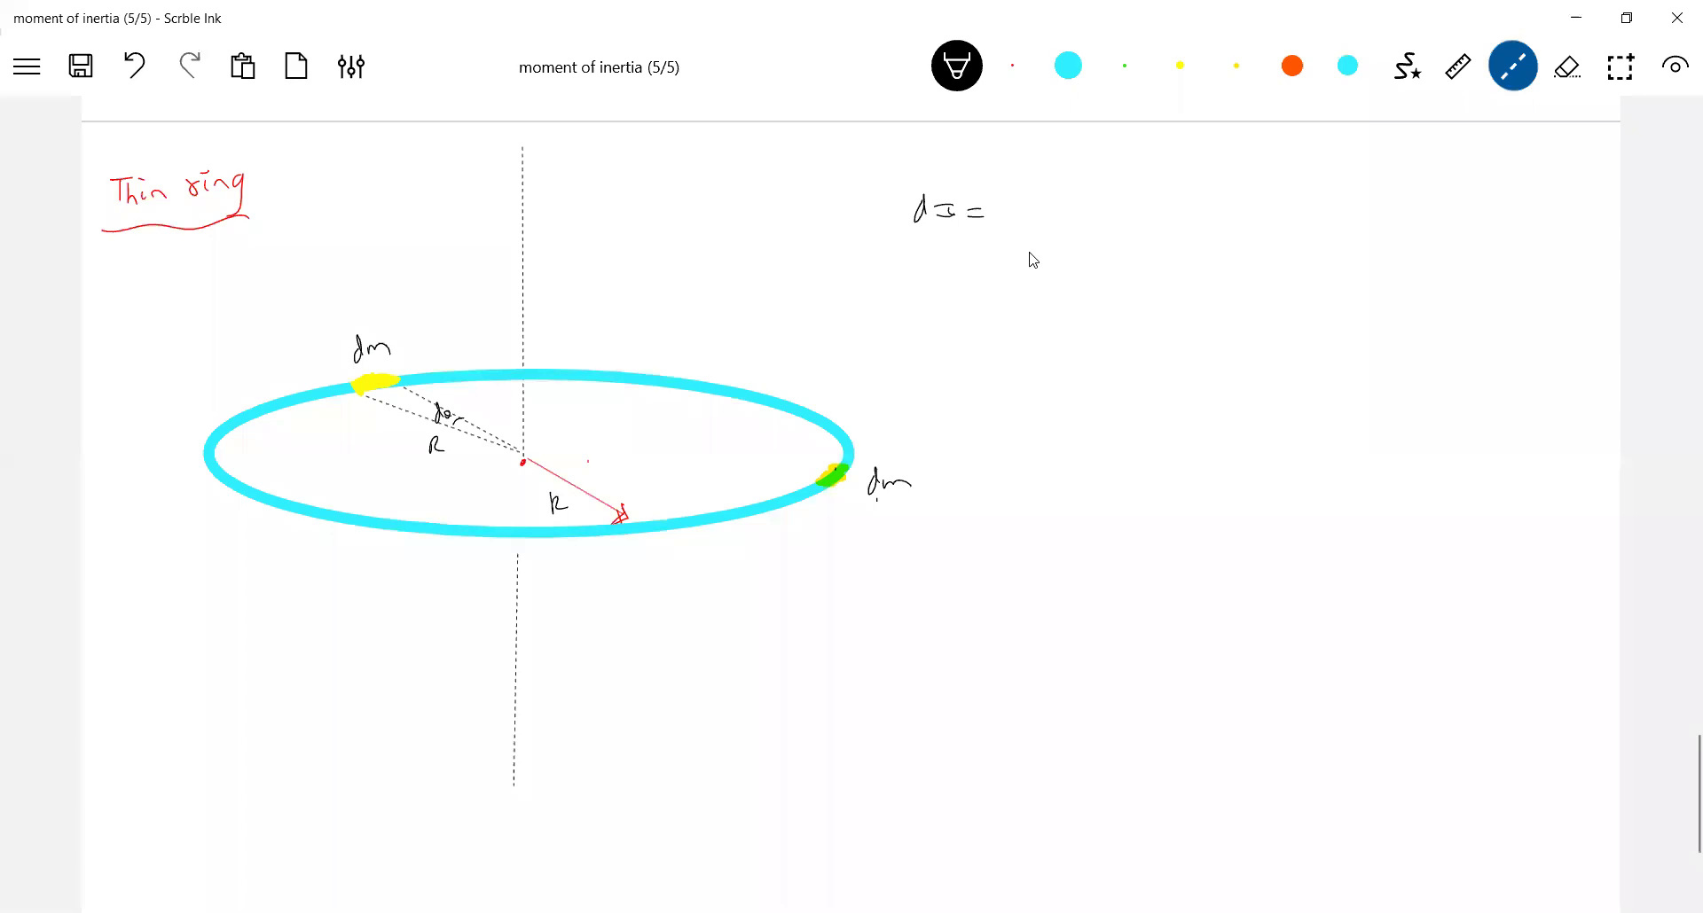
{"action": "left_click_drag", "start_coordinate": [755, 464], "coordinate": [817, 480]}
{"action": "left_click", "coordinate": [1405, 65]}
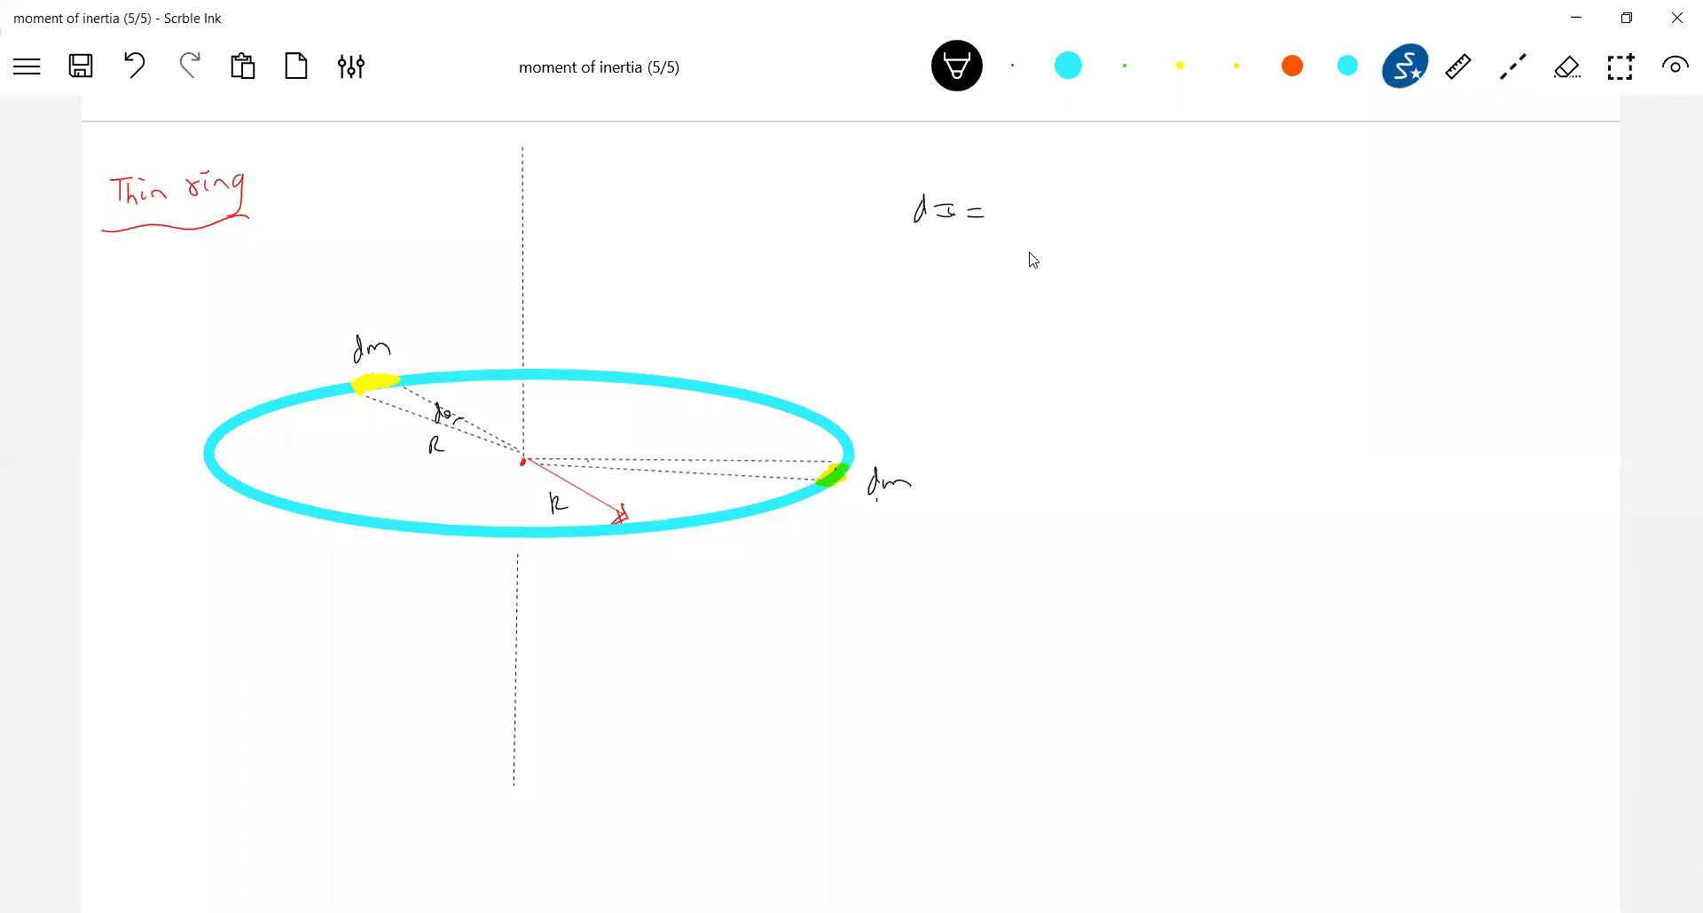
{"action": "left_click_drag", "start_coordinate": [688, 463], "coordinate": [707, 467]}
Switch the ink to plain freehand drawing and complete the equation as dI = dmR².
{"action": "mouse_move", "coordinate": [1026, 209]}
{"action": "left_mouse_down"}
{"action": "mouse_move", "coordinate": [1062, 208]}
{"action": "mouse_move", "coordinate": [1021, 201]}
{"action": "mouse_move", "coordinate": [1030, 222]}
{"action": "left_mouse_up"}
{"action": "mouse_move", "coordinate": [1036, 209]}
{"action": "left_mouse_down"}
{"action": "mouse_move", "coordinate": [1056, 216]}
{"action": "mouse_move", "coordinate": [1026, 202]}
{"action": "left_mouse_up"}
{"action": "left_click", "coordinate": [1404, 66]}
{"action": "left_click", "coordinate": [1348, 134]}
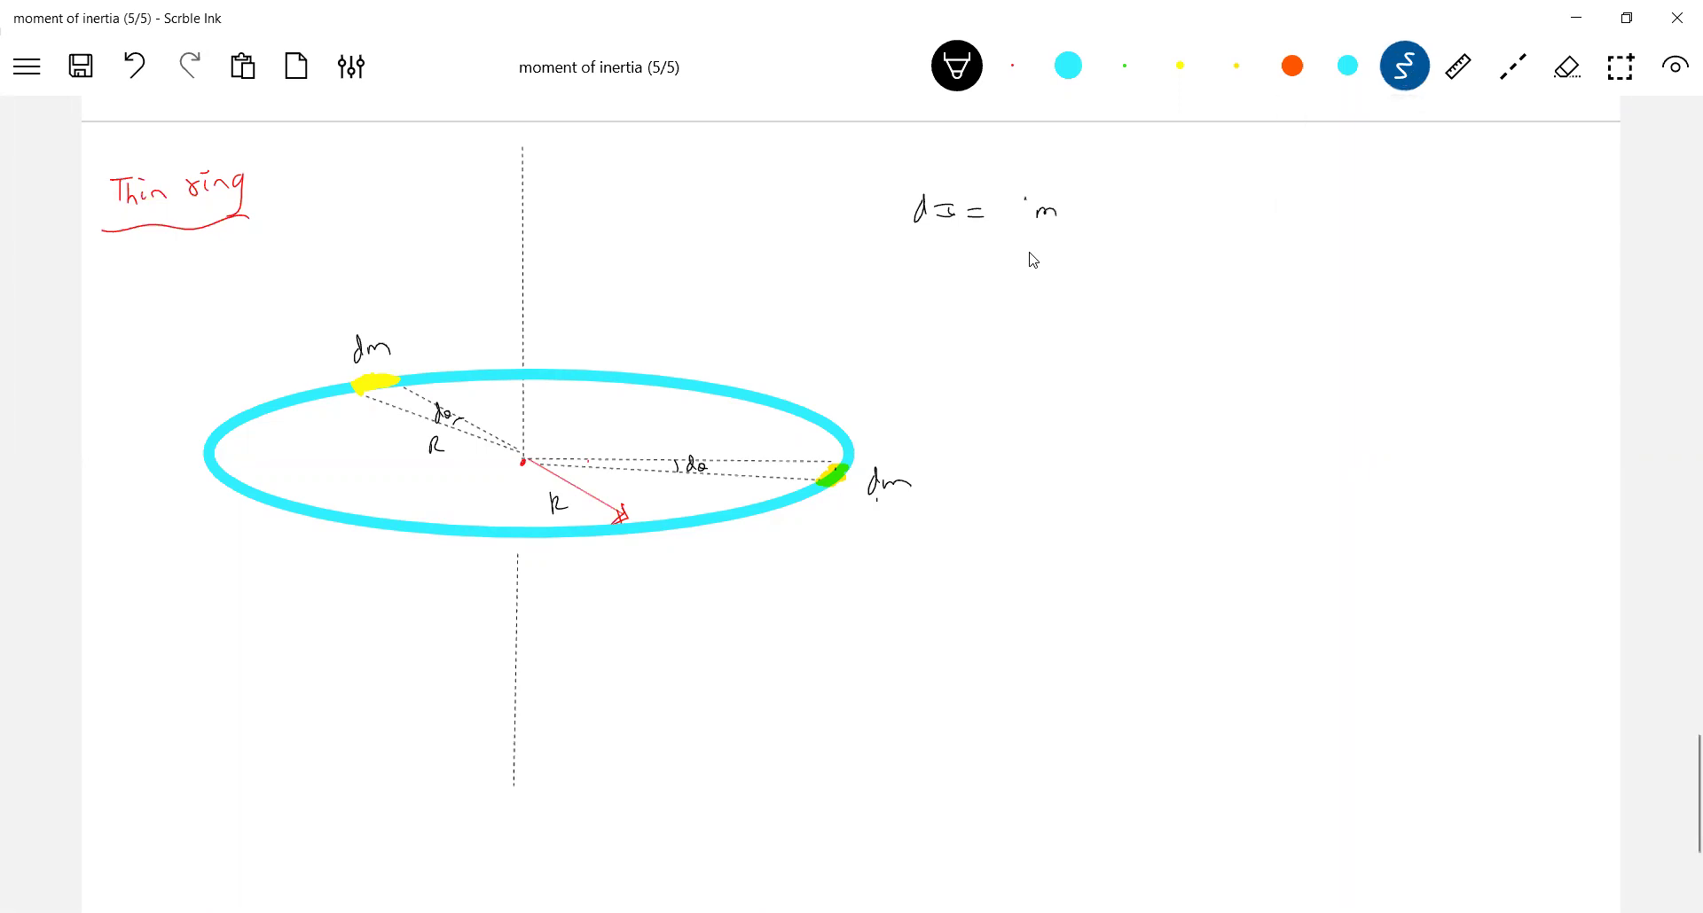
{"action": "mouse_move", "coordinate": [1022, 206]}
{"action": "left_mouse_down"}
{"action": "mouse_move", "coordinate": [1048, 206]}
{"action": "mouse_move", "coordinate": [1057, 227]}
{"action": "mouse_move", "coordinate": [1070, 211]}
{"action": "left_mouse_up"}
{"action": "mouse_move", "coordinate": [1019, 206]}
{"action": "left_mouse_down"}
{"action": "mouse_move", "coordinate": [1014, 221]}
{"action": "mouse_move", "coordinate": [1047, 217]}
{"action": "left_mouse_up"}
{"action": "left_click_drag", "start_coordinate": [1057, 222], "coordinate": [1083, 197]}
Label the right dashed radius line R and extend the equation with "= R²dm".
{"action": "left_click_drag", "start_coordinate": [710, 433], "coordinate": [723, 445]}
{"action": "left_click_drag", "start_coordinate": [1134, 212], "coordinate": [1150, 211]}
{"action": "left_click_drag", "start_coordinate": [1134, 219], "coordinate": [1195, 211]}
{"action": "mouse_move", "coordinate": [1202, 202]}
{"action": "left_mouse_down"}
{"action": "mouse_move", "coordinate": [1229, 218]}
{"action": "mouse_move", "coordinate": [1263, 204]}
{"action": "left_mouse_up"}
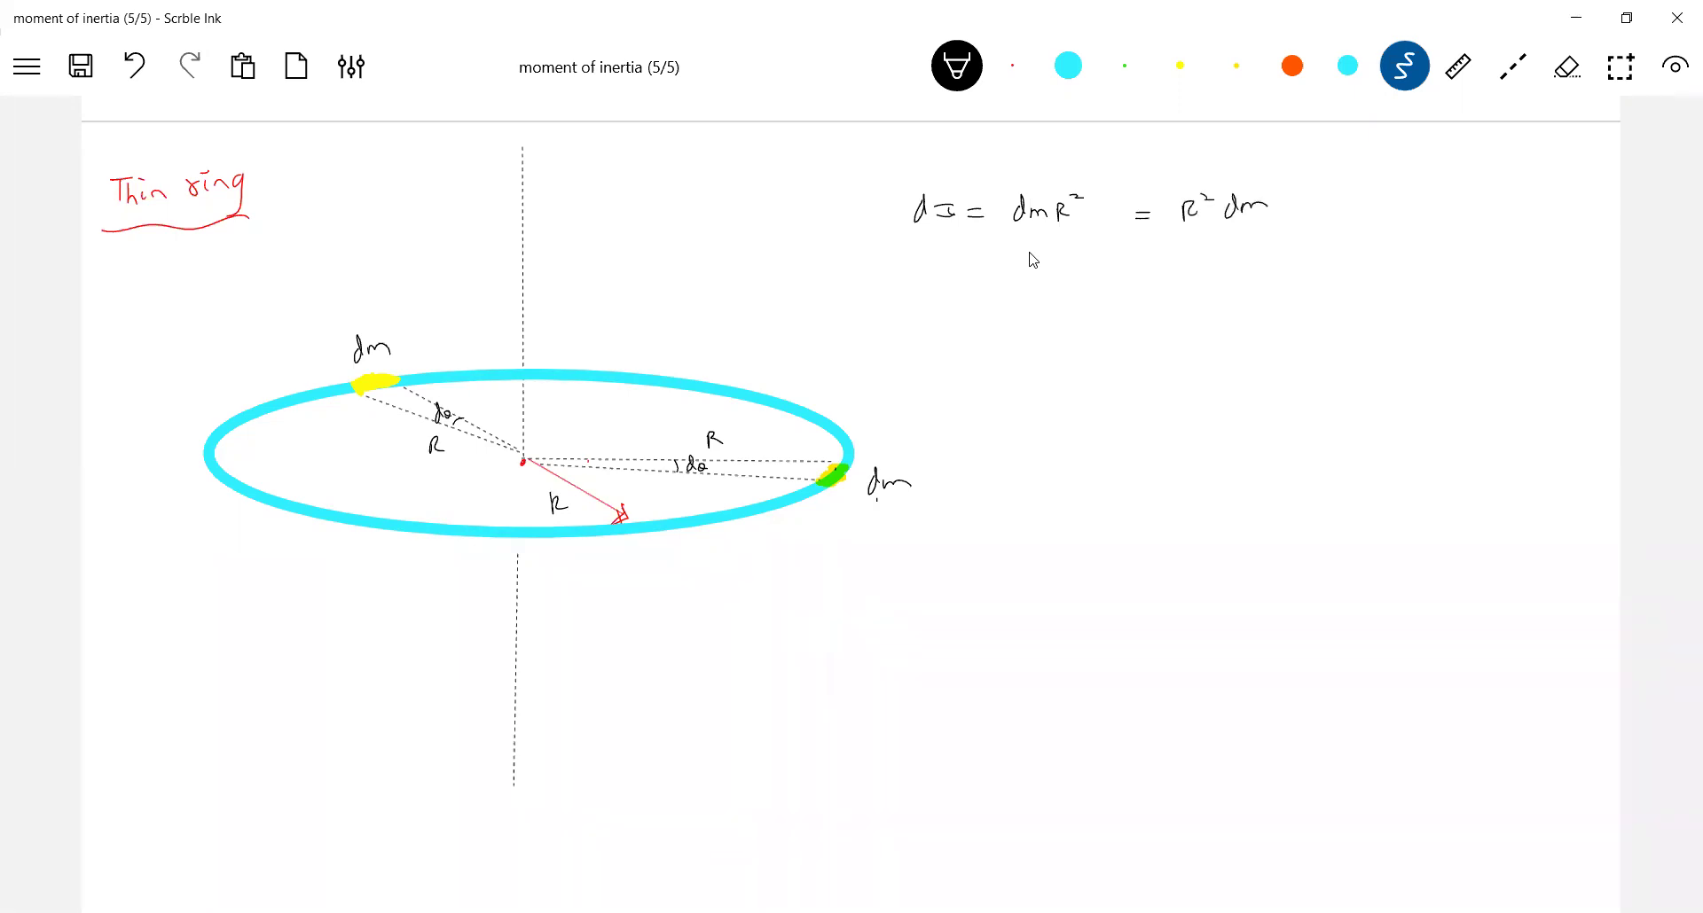
Write the integral form ∫dI = R²∫dm below the first equation.
{"action": "left_click_drag", "start_coordinate": [1021, 289], "coordinate": [1017, 319]}
{"action": "left_click_drag", "start_coordinate": [1129, 297], "coordinate": [1146, 309]}
{"action": "mouse_move", "coordinate": [1145, 291]}
{"action": "left_mouse_down"}
{"action": "mouse_move", "coordinate": [1190, 281]}
{"action": "mouse_move", "coordinate": [1224, 300]}
{"action": "mouse_move", "coordinate": [1168, 327]}
{"action": "left_mouse_up"}
{"action": "left_click_drag", "start_coordinate": [1003, 291], "coordinate": [1002, 347]}
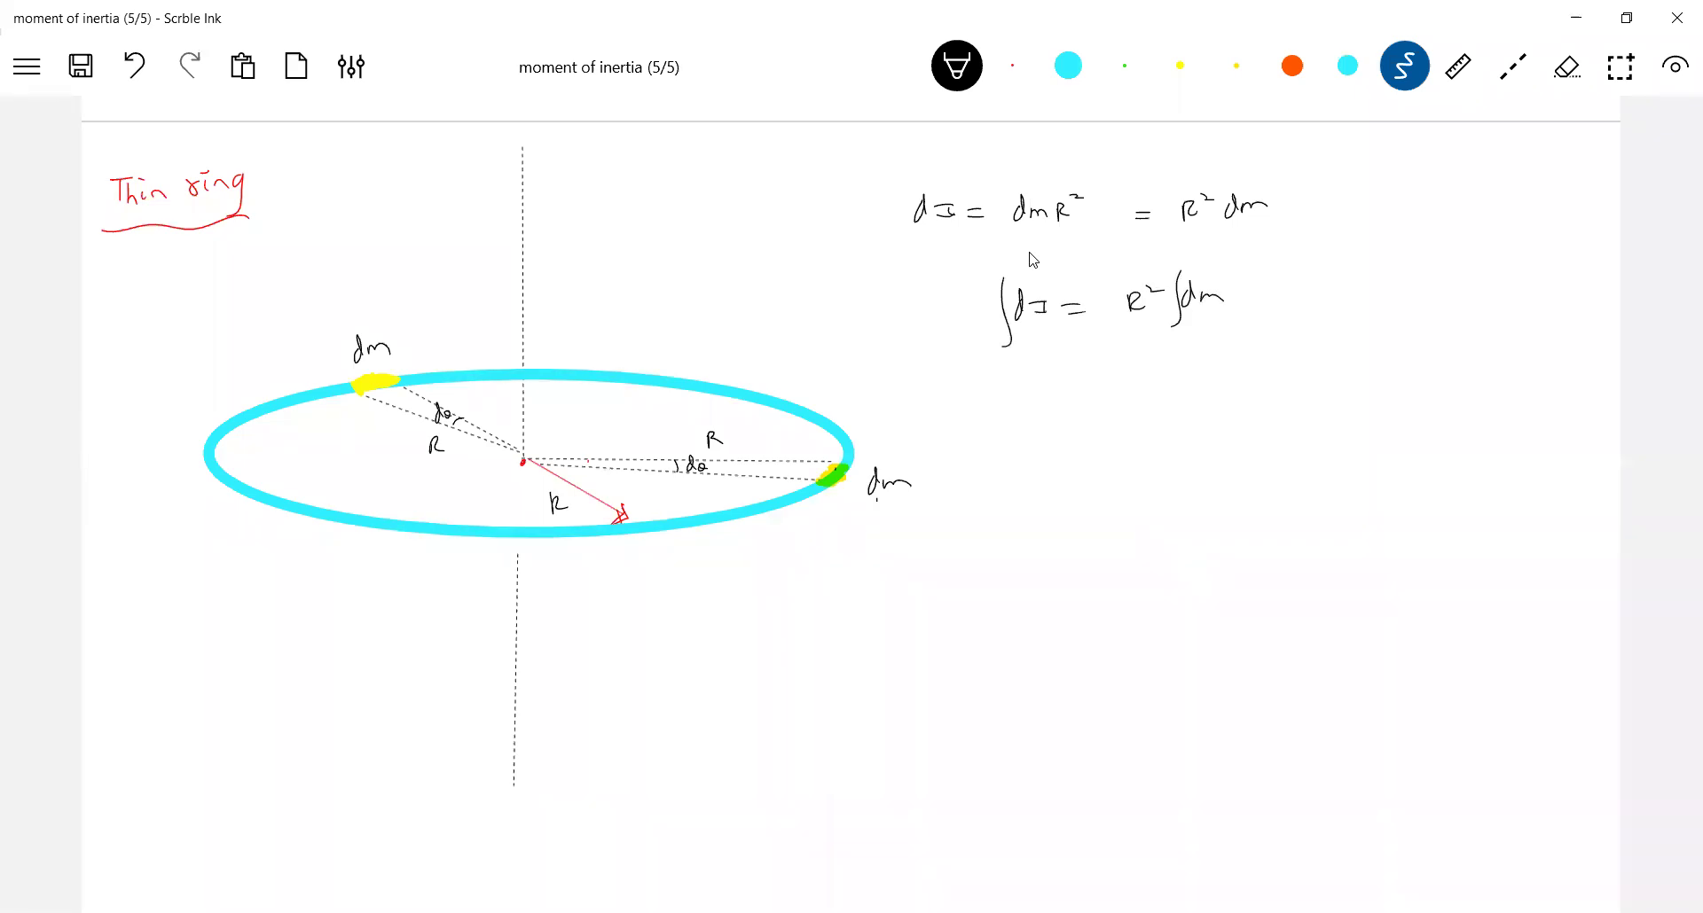
Add the limits 0 and M to the dm integral and label the ring's mass M above the ring.
{"action": "left_click_drag", "start_coordinate": [1177, 339], "coordinate": [1175, 340]}
{"action": "left_click_drag", "start_coordinate": [1194, 253], "coordinate": [1211, 268]}
{"action": "mouse_move", "coordinate": [611, 347]}
{"action": "left_mouse_down"}
{"action": "mouse_move", "coordinate": [611, 325]}
{"action": "mouse_move", "coordinate": [638, 346]}
{"action": "left_mouse_up"}
{"action": "left_click_drag", "start_coordinate": [955, 275], "coordinate": [964, 267]}
Write the result I = R²m = MR² below the integral.
{"action": "mouse_move", "coordinate": [1025, 359]}
{"action": "left_mouse_down"}
{"action": "mouse_move", "coordinate": [1051, 410]}
{"action": "mouse_move", "coordinate": [1040, 427]}
{"action": "left_mouse_up"}
{"action": "left_click_drag", "start_coordinate": [1027, 428], "coordinate": [1055, 425]}
{"action": "left_click_drag", "start_coordinate": [1063, 415], "coordinate": [1079, 413]}
{"action": "left_click_drag", "start_coordinate": [1062, 424], "coordinate": [1217, 408]}
{"action": "left_click_drag", "start_coordinate": [1200, 418], "coordinate": [1293, 407]}
{"action": "left_click_drag", "start_coordinate": [1297, 400], "coordinate": [1305, 406]}
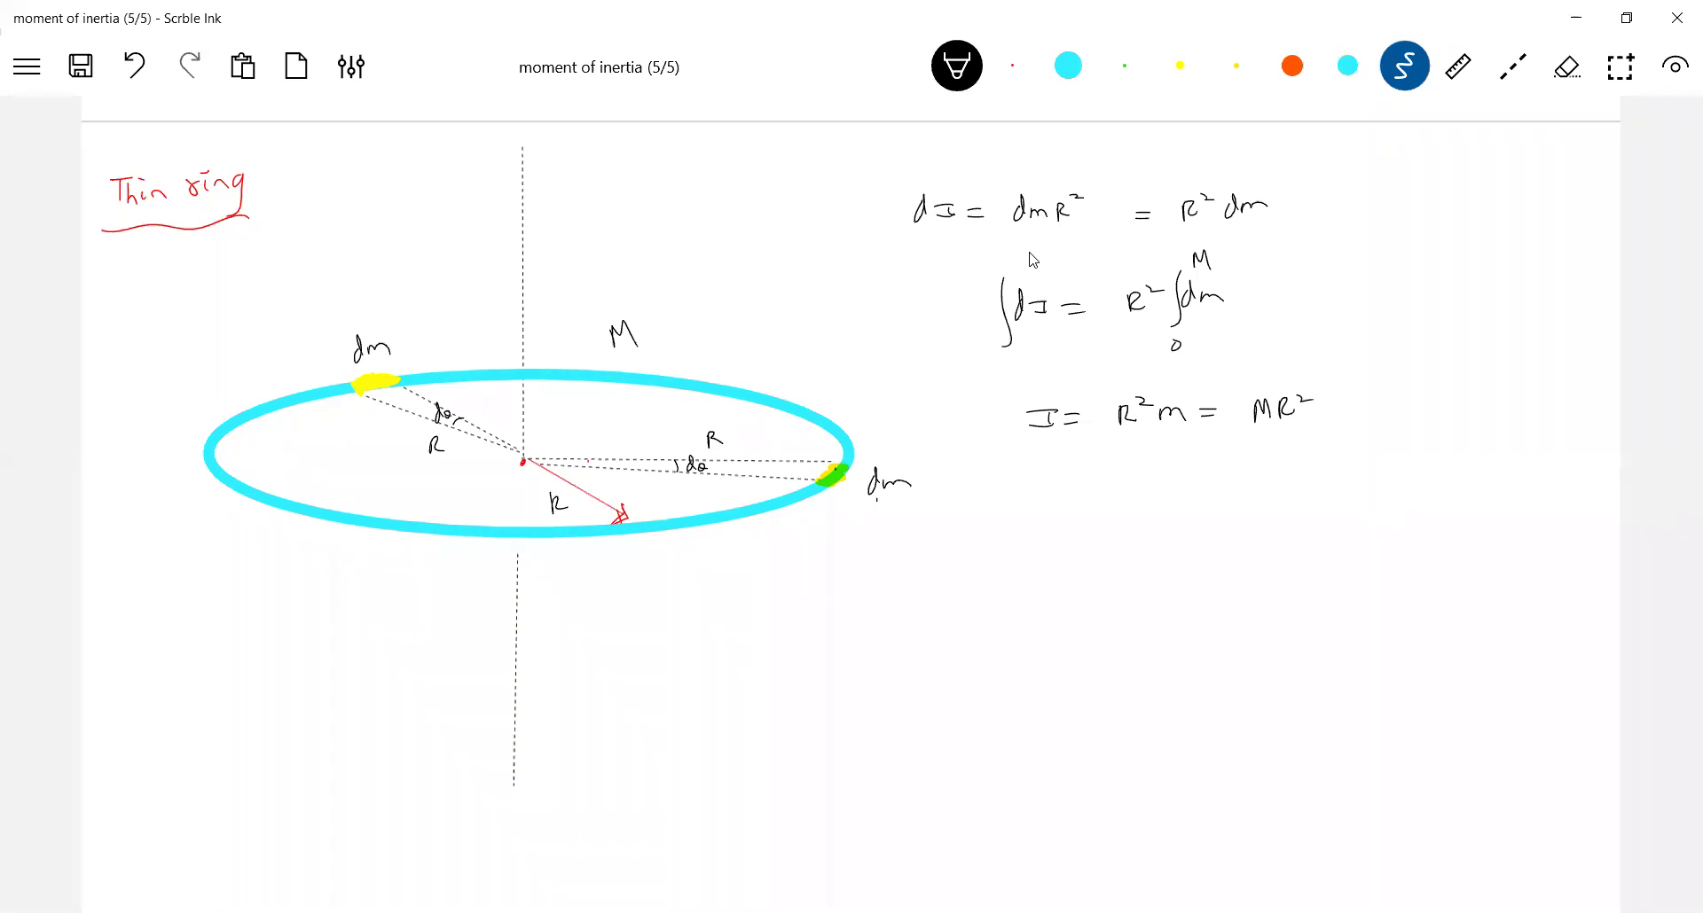
Label the dashed vertical line "axis" with a curved rotation arrow around it, and mark the ring's centre O.
{"action": "left_click_drag", "start_coordinate": [538, 252], "coordinate": [525, 262]}
{"action": "mouse_move", "coordinate": [562, 242]}
{"action": "left_mouse_down"}
{"action": "mouse_move", "coordinate": [597, 243]}
{"action": "mouse_move", "coordinate": [574, 259]}
{"action": "mouse_move", "coordinate": [534, 202]}
{"action": "left_mouse_up"}
{"action": "left_click_drag", "start_coordinate": [524, 200], "coordinate": [537, 211]}
{"action": "left_click_drag", "start_coordinate": [509, 459], "coordinate": [502, 460]}
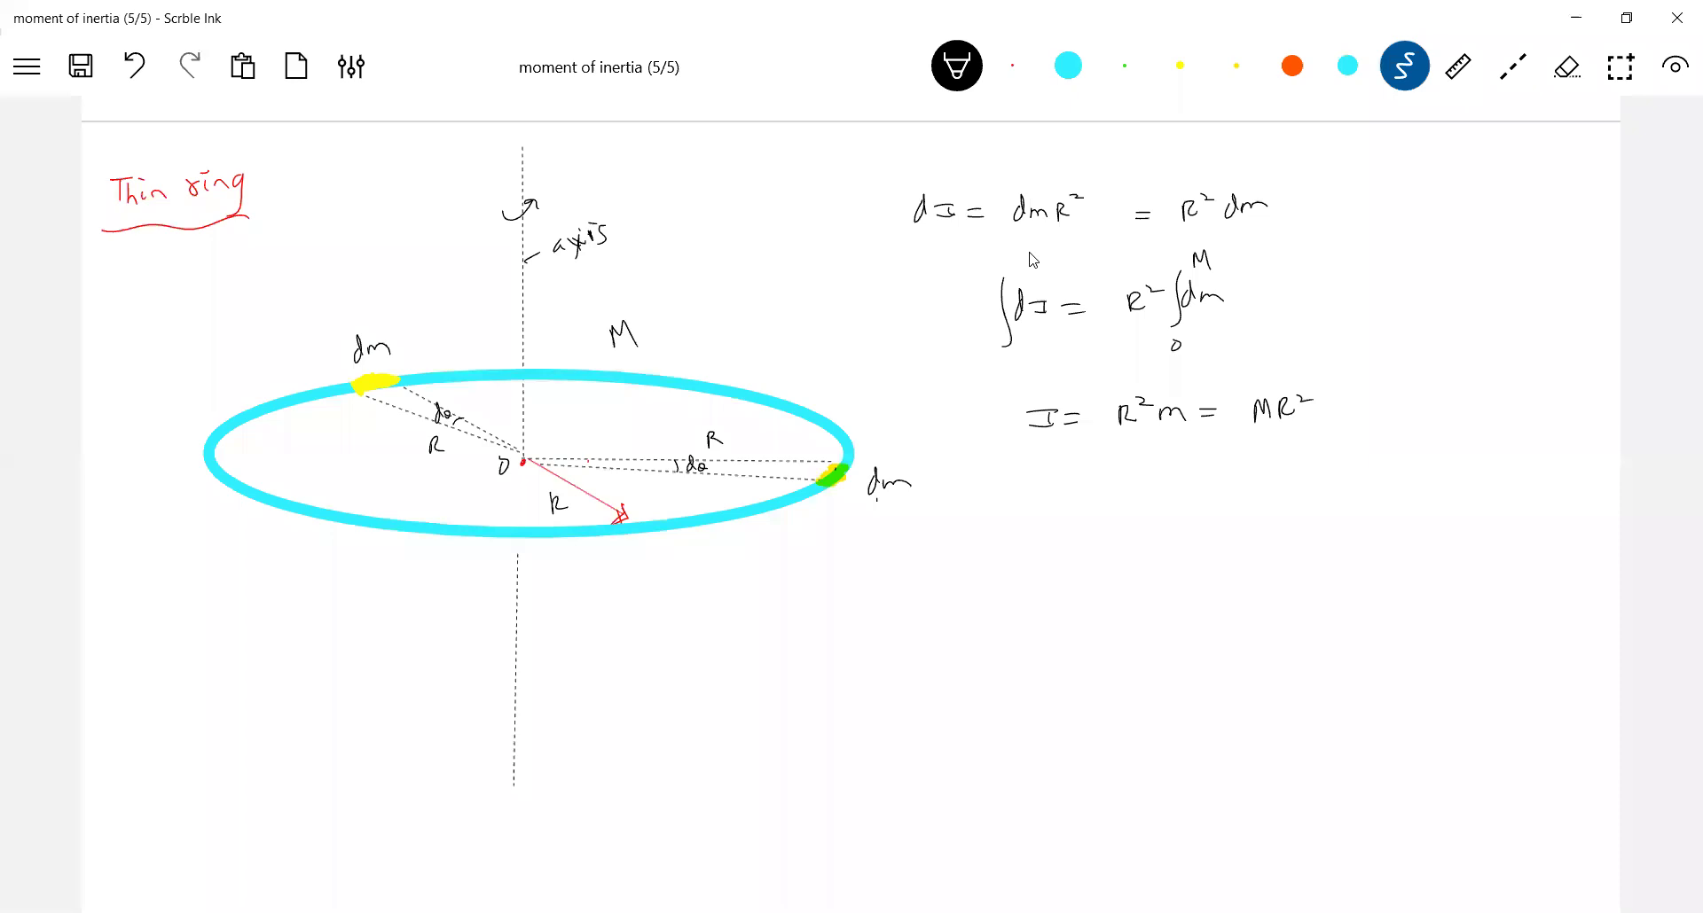